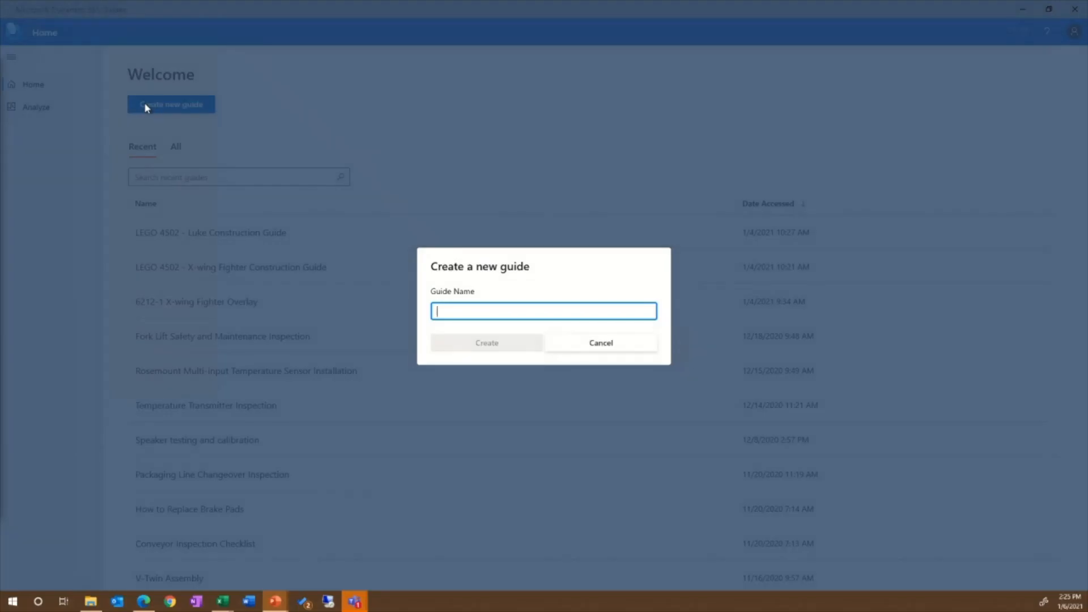
# Step: Create a new guide named "LEGO 4502 - Luke Construction Guide V2"
pyautogui.write('LEG')
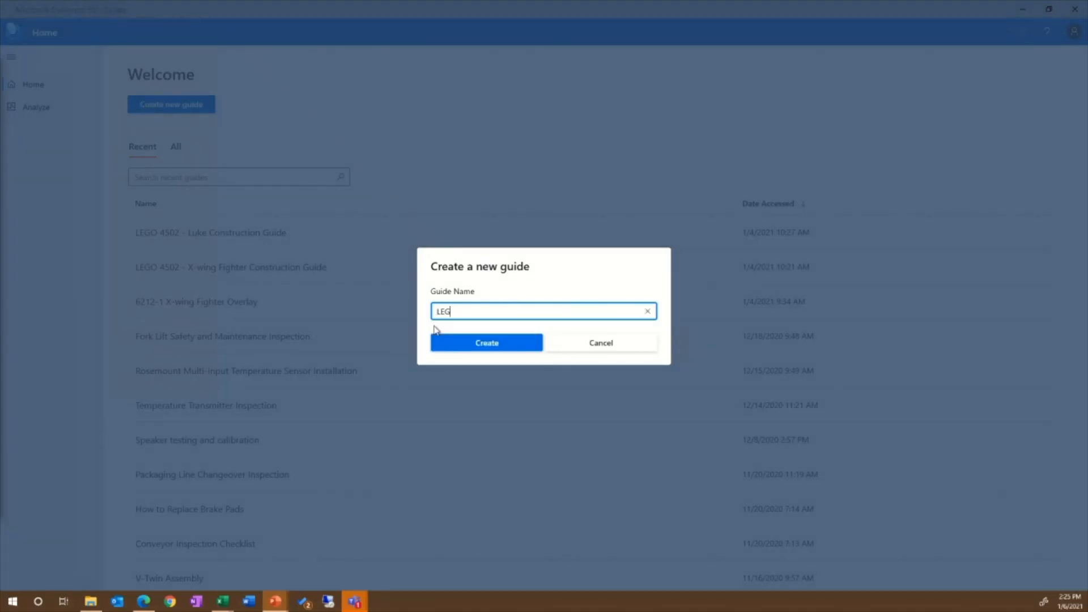
pyautogui.write('O 4502 - Luke Construction Guide ')
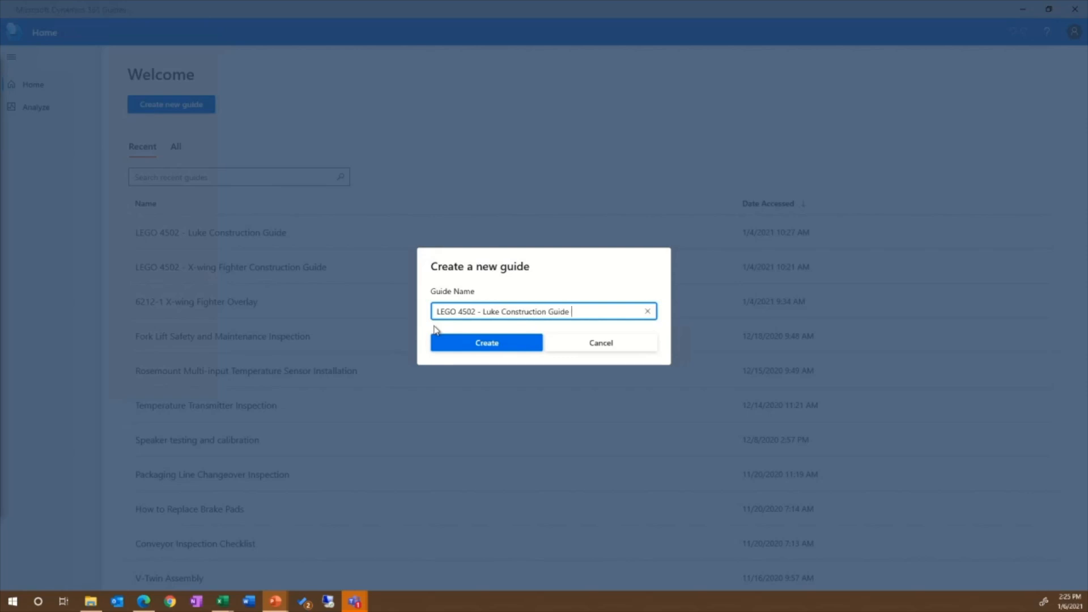
pyautogui.write('V2')
pyautogui.click(473, 344)
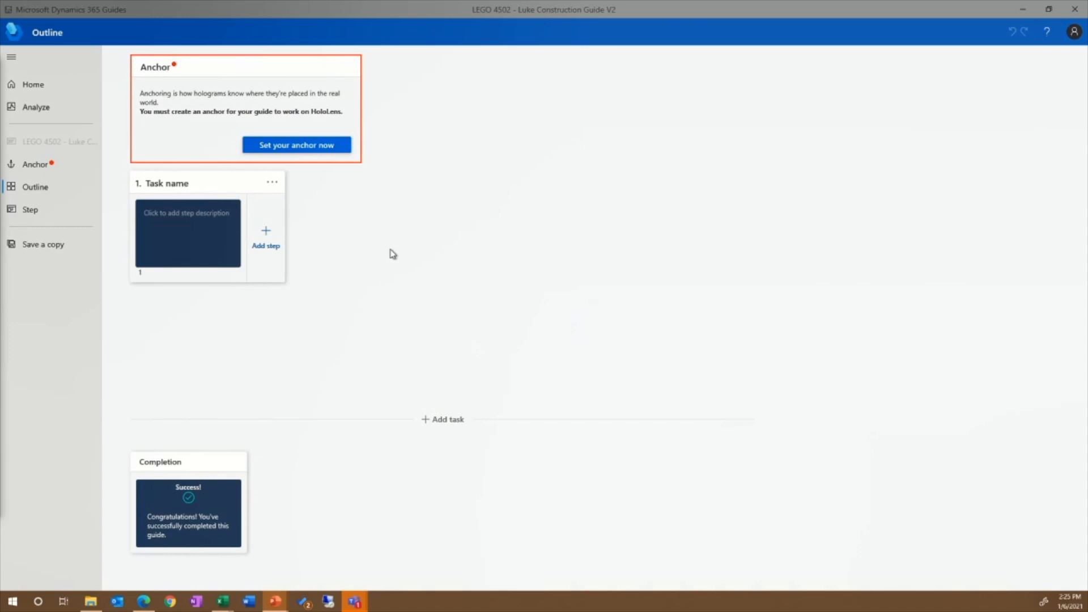
# Step: Choose the QR code anchor method for the guide and complete the anchor setup
pyautogui.click(290, 146)
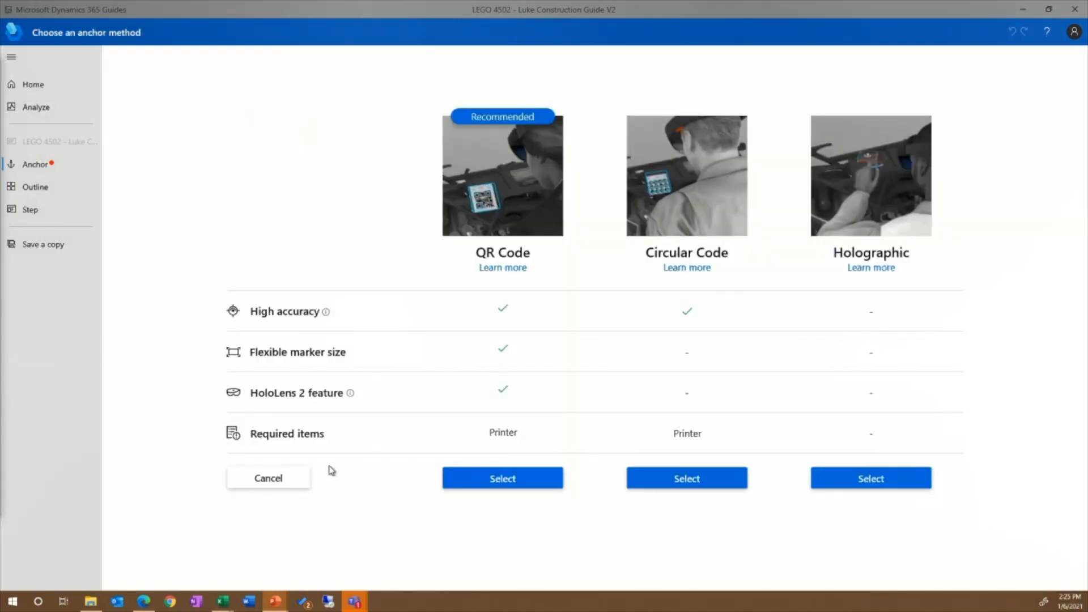
pyautogui.click(530, 487)
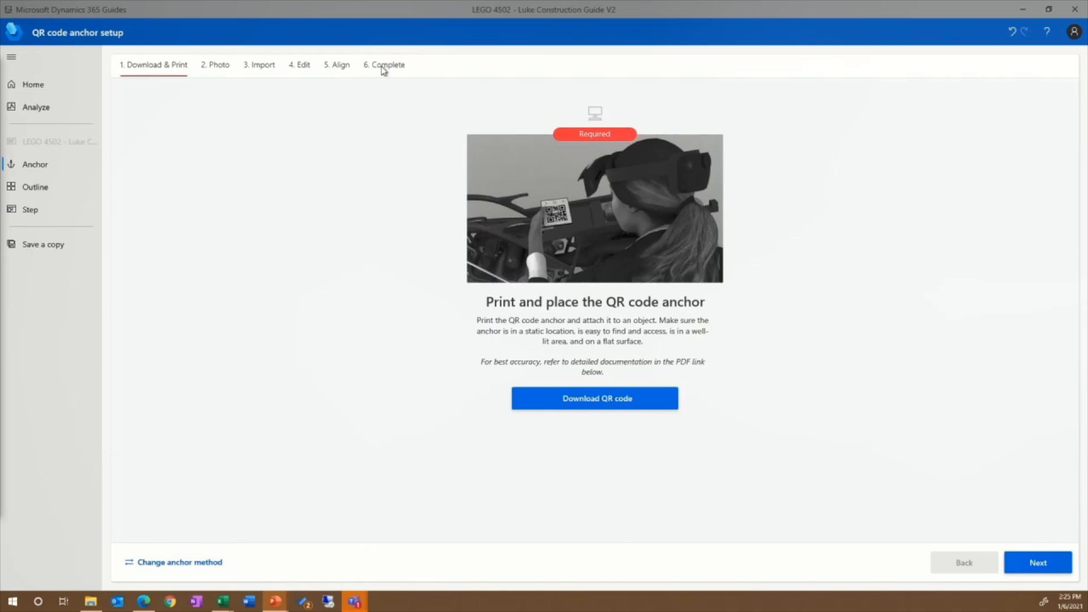
pyautogui.click(384, 67)
pyautogui.click(1038, 562)
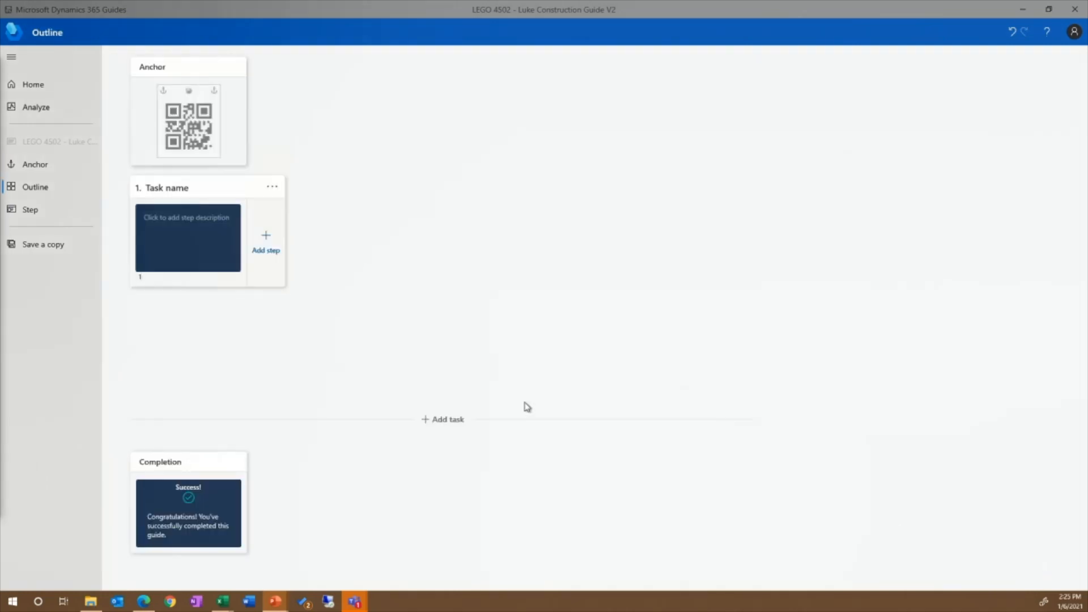
# Step: Name the first task "Introduction" and open its first step for editing
pyautogui.click(175, 188)
pyautogui.write('Introduction')
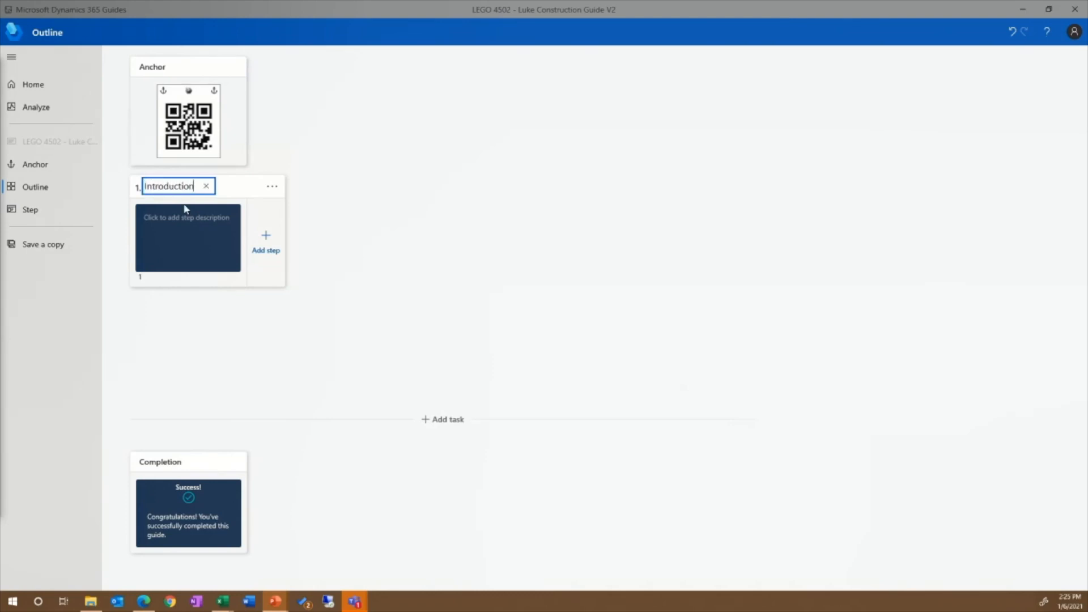
pyautogui.click(189, 224)
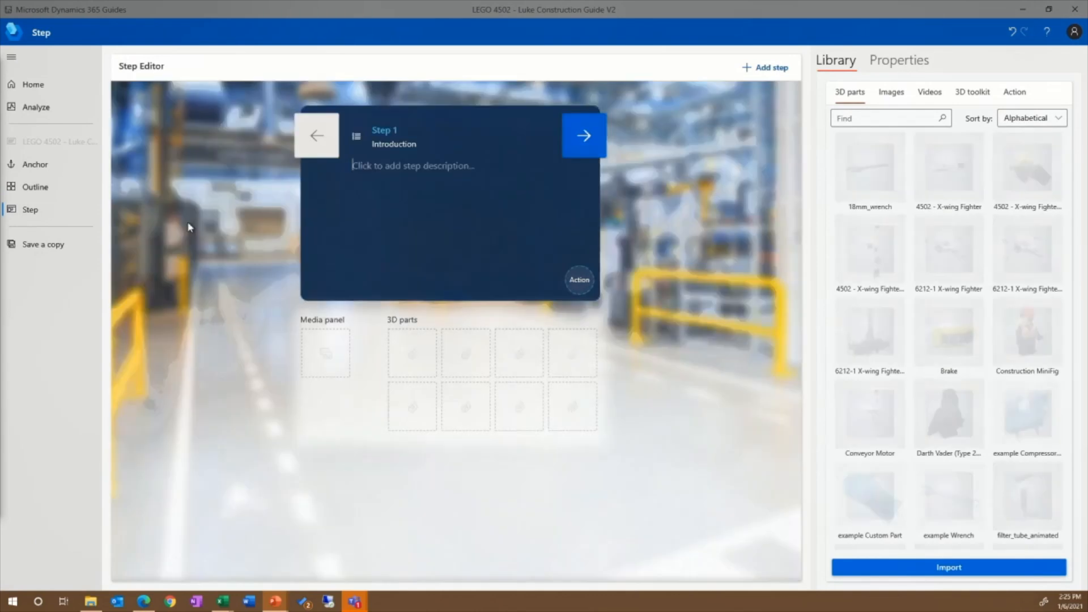
# Step: Start the Introduction step description with "Welcome to the Luke Skywalker (ESB) Minifig Construction Guide"
pyautogui.click(364, 170)
pyautogui.write('W')
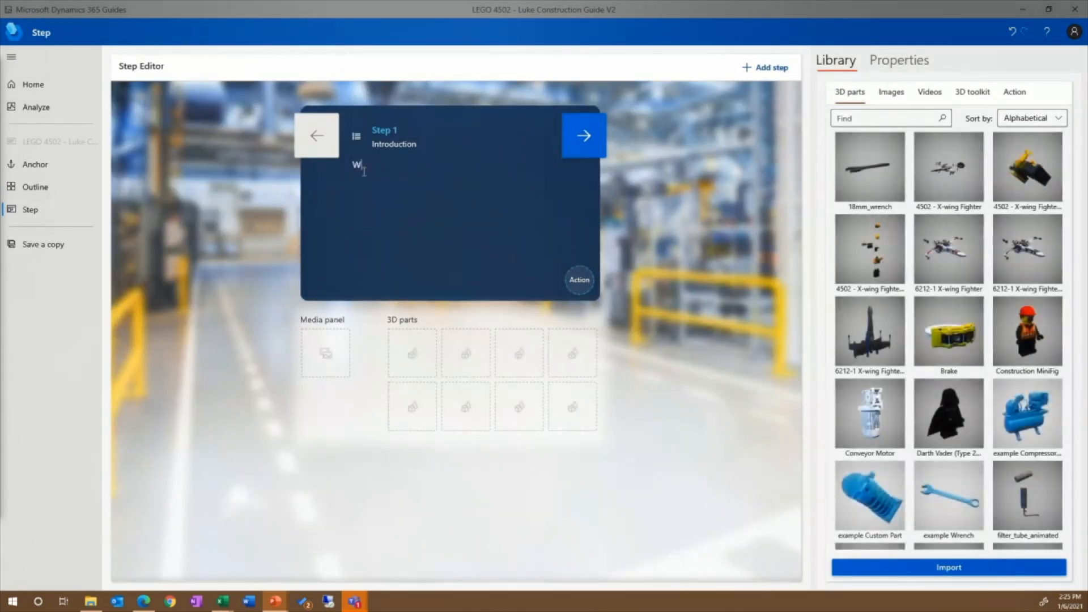
pyautogui.write('elcome to the Luke Skywa')
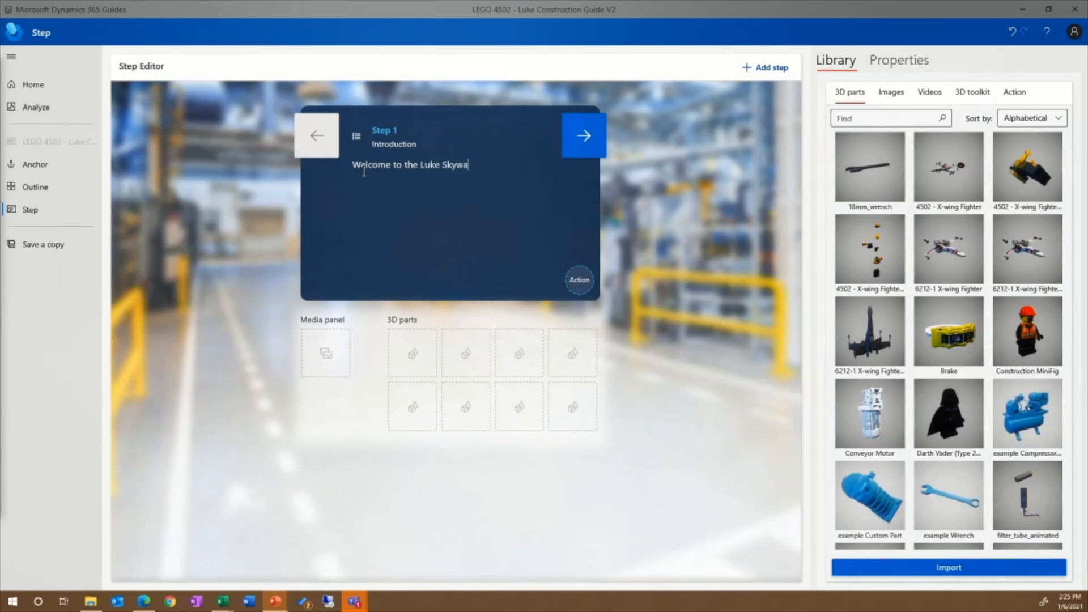
pyautogui.write('lker ')
pyautogui.write('ESB)')
pyautogui.press('Left')
pyautogui.press('Left')
pyautogui.press('Left')
pyautogui.press('Left')
pyautogui.write('(')
pyautogui.press('End')
pyautogui.write('Minifig Construction Guide')
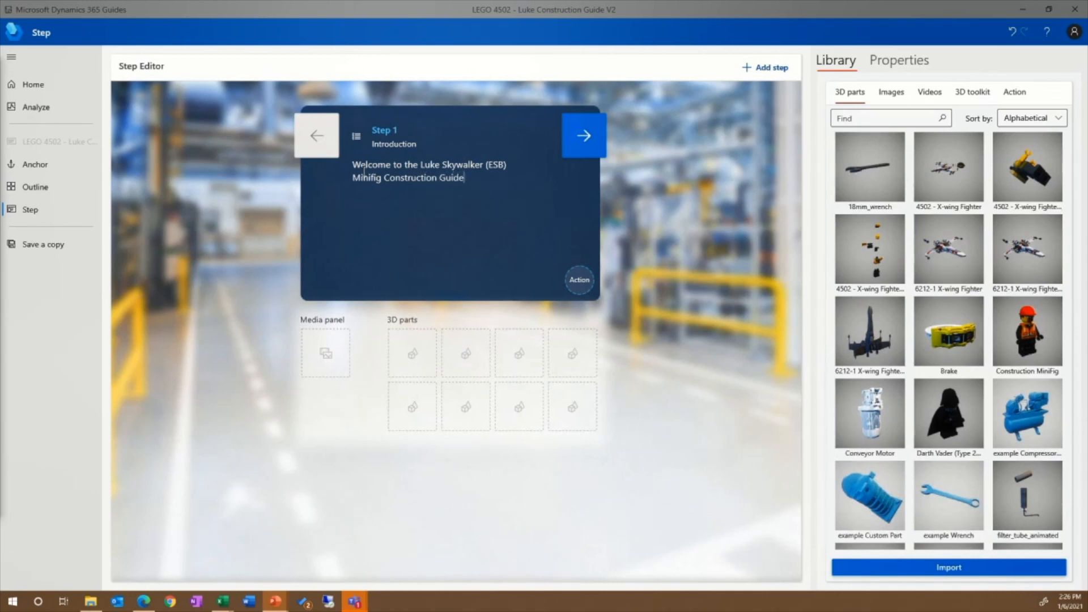
pyautogui.write('.  We will help you with the construction of')
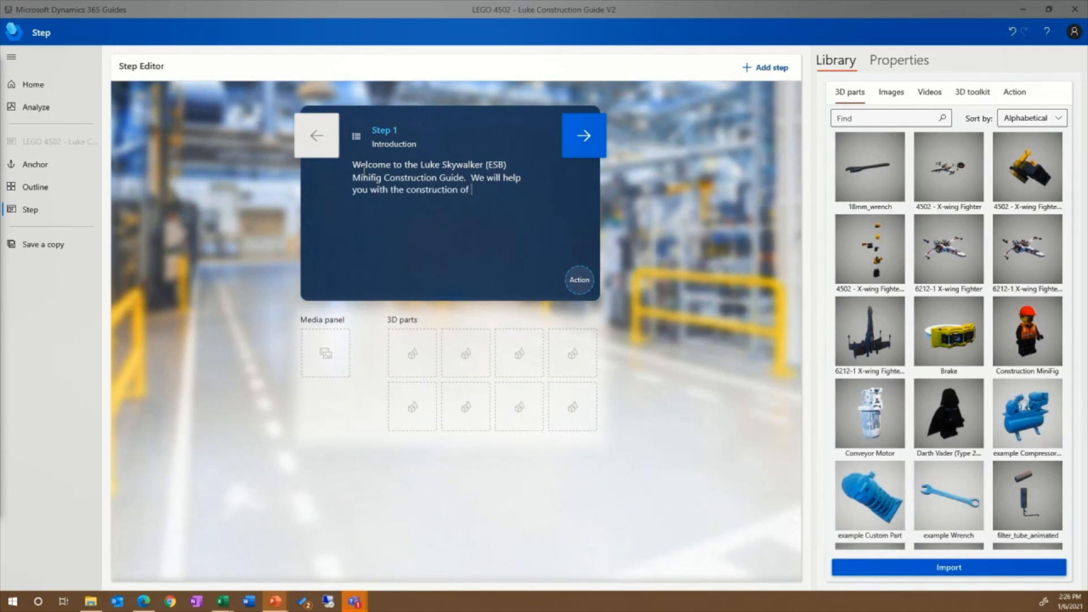
pyautogui.write(' this highly complicated model')
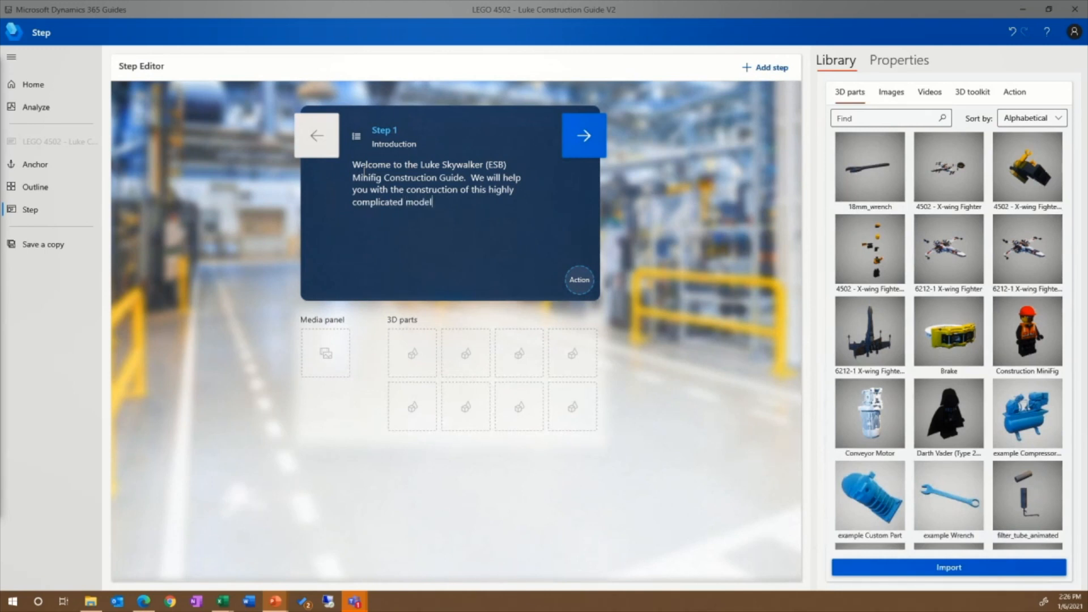
pyautogui.write('.')
# Step: Add the paragraph "When you are done, the model should look like this:" and place the assembled yellow minifig in the first 3D part slot
pyautogui.press('Return')
pyautogui.write('When you are done, the model should lo')
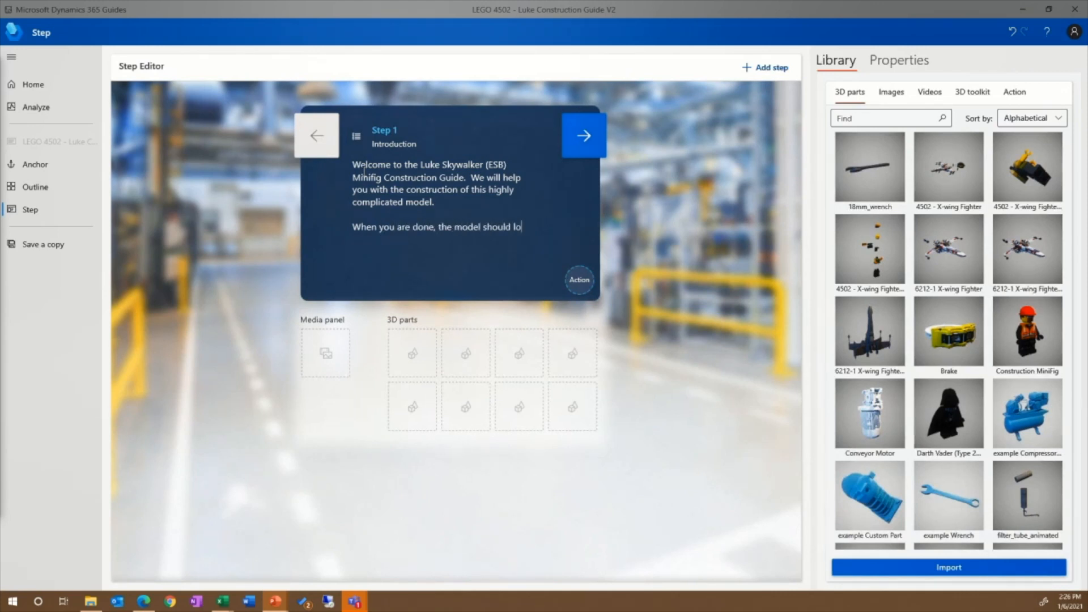
pyautogui.write('ok like this:')
pyautogui.moveTo(1039, 167); pyautogui.dragTo(422, 347)
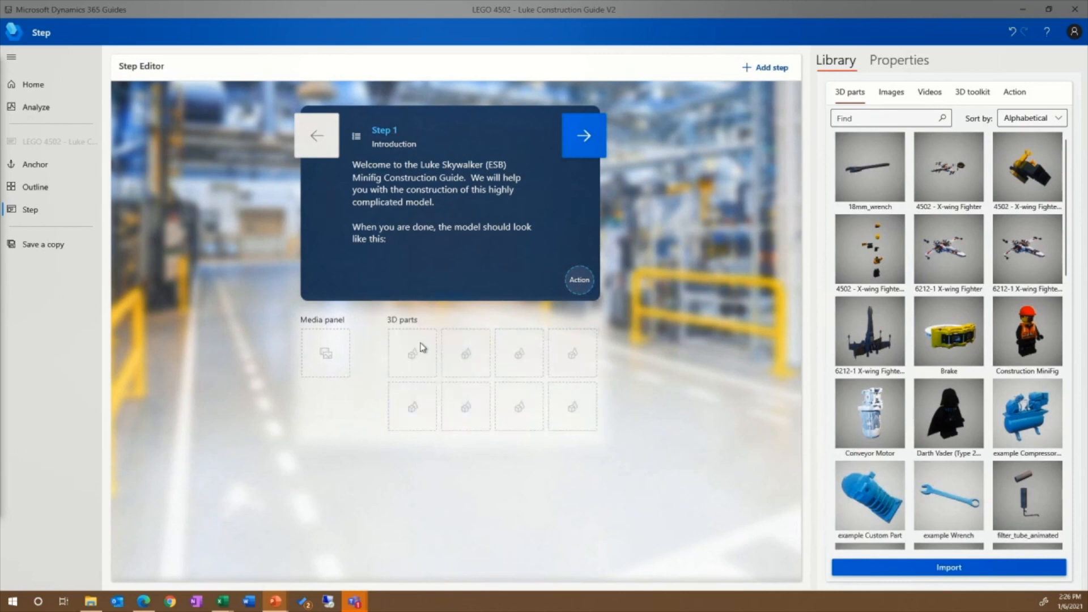
# Step: Add a second task to the guide outline and name it "Constructing Luke"
pyautogui.click(56, 187)
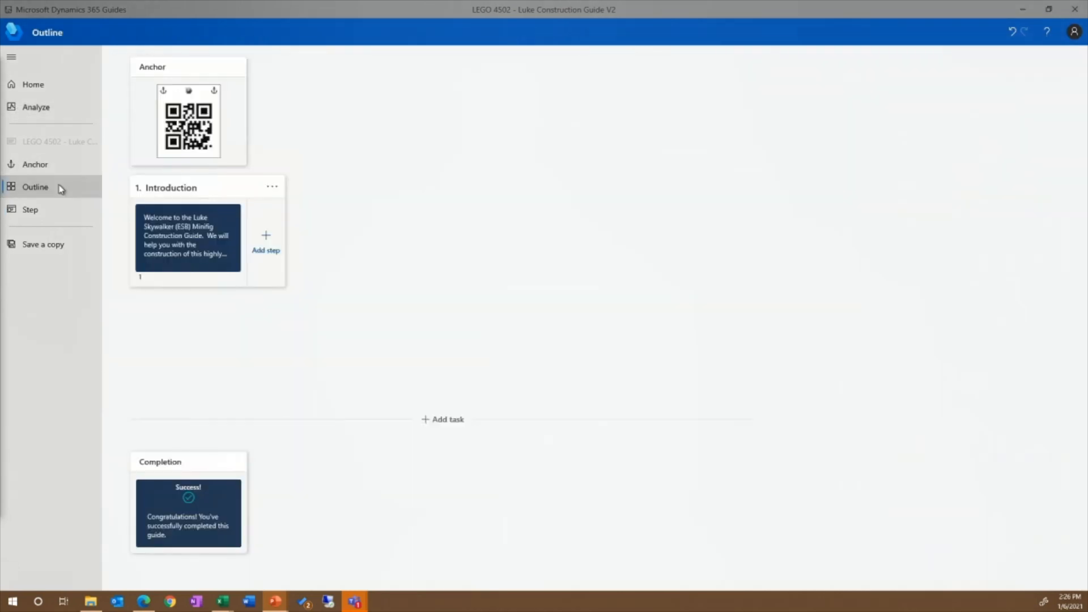
pyautogui.click(444, 420)
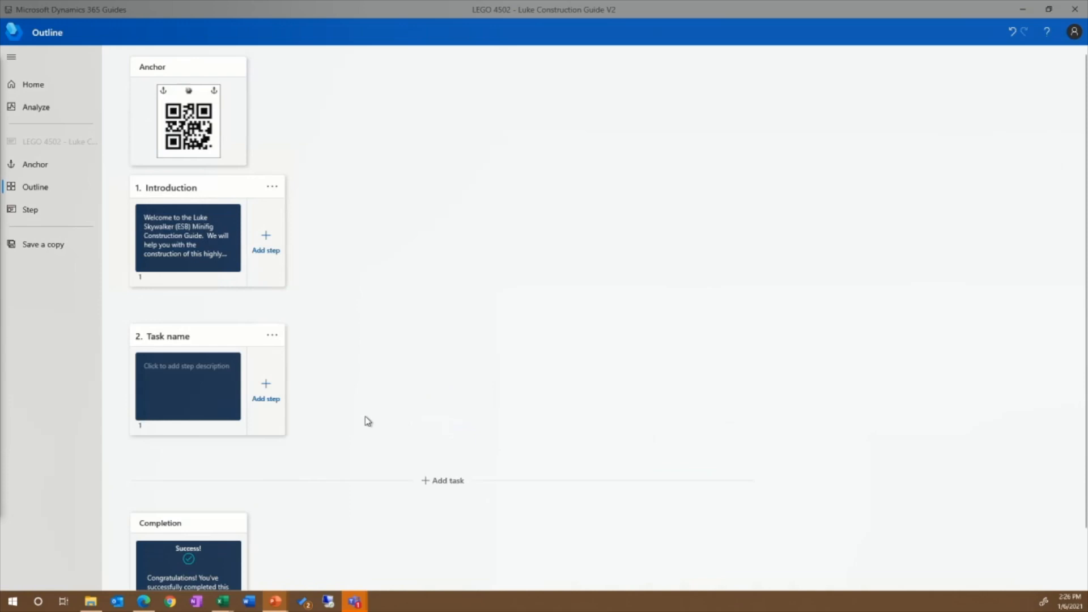
pyautogui.click(173, 337)
pyautogui.write('Constructing Luke')
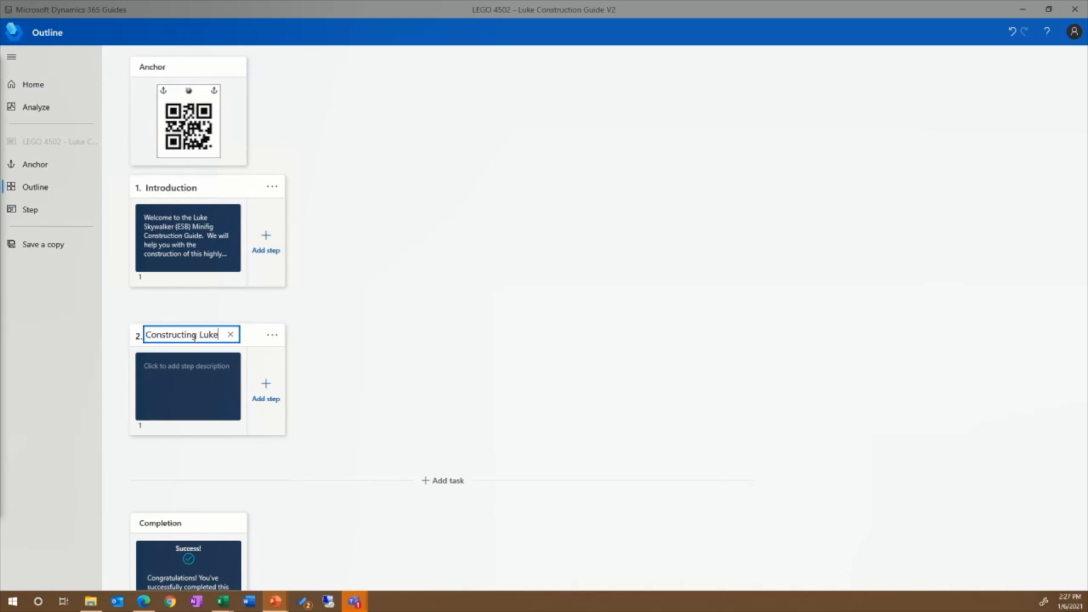
# Step: Describe the Constructing Luke step as "To build Luke, assemble the parts like this:", add the exploded minifig 3D part, and return to the outline
pyautogui.click(183, 370)
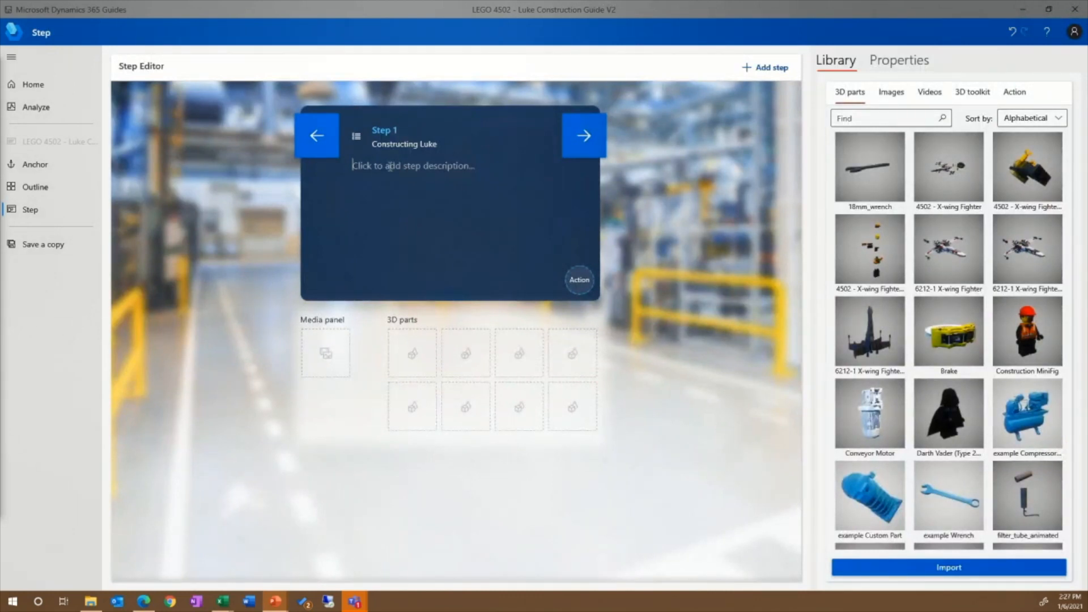
pyautogui.write('T')
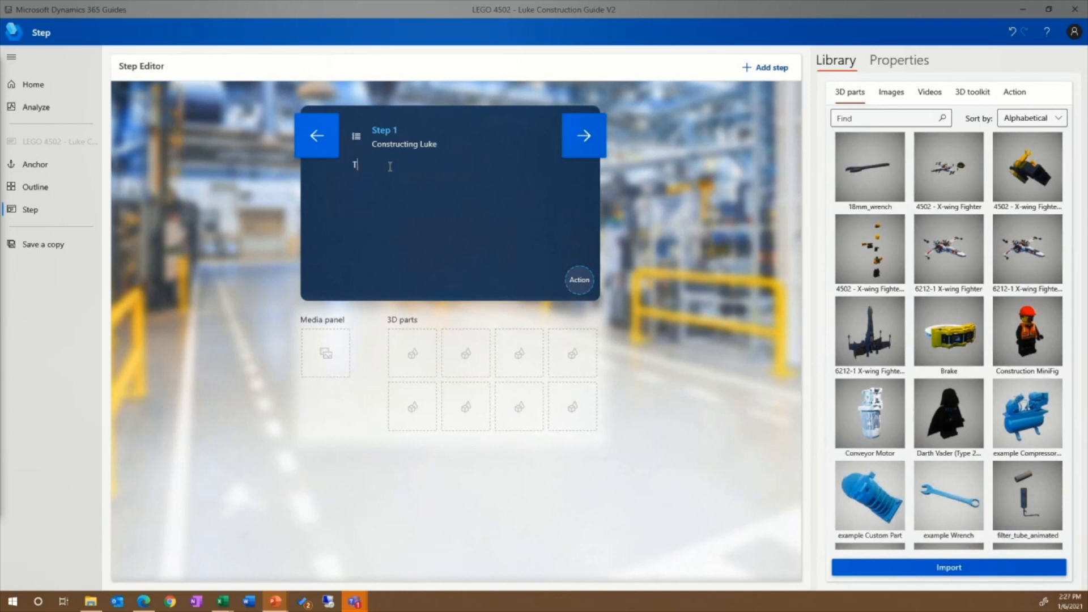
pyautogui.write('o build Luke, assemble the pa')
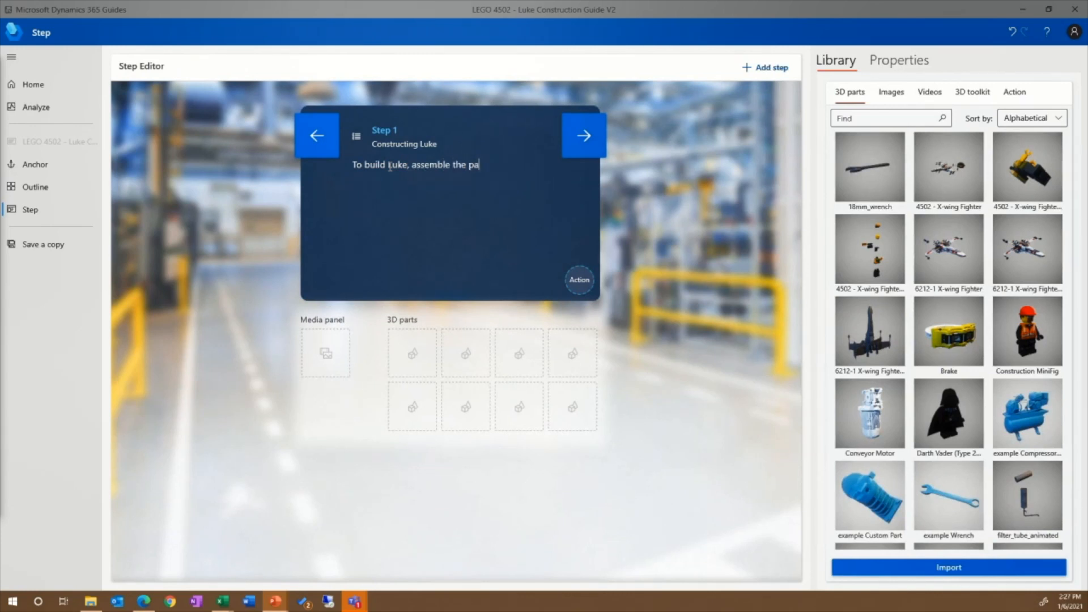
pyautogui.write('rts like this:')
pyautogui.moveTo(889, 238); pyautogui.dragTo(417, 341)
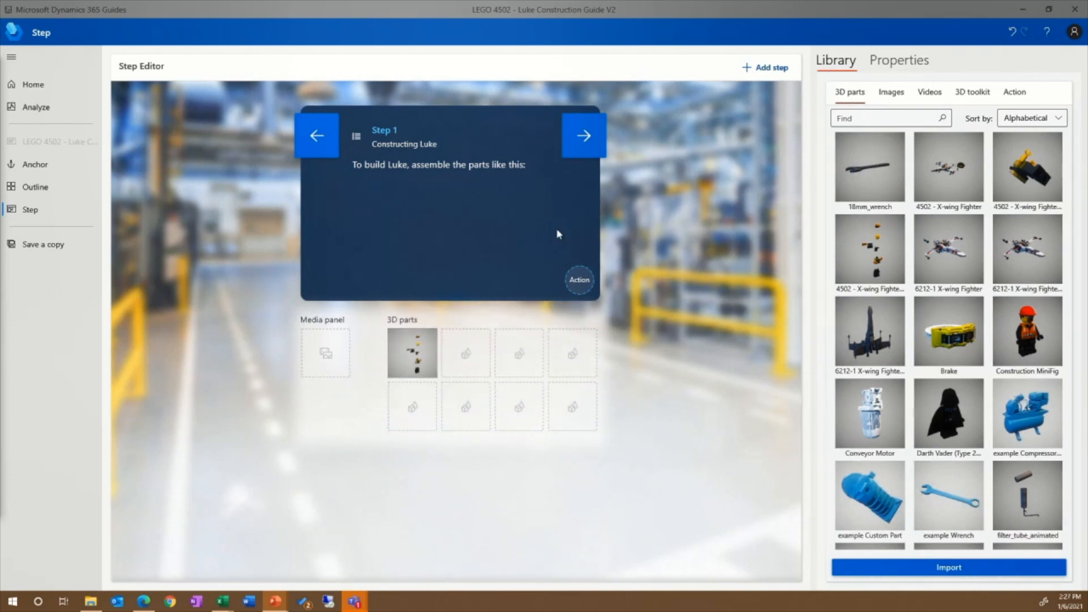
pyautogui.click(42, 193)
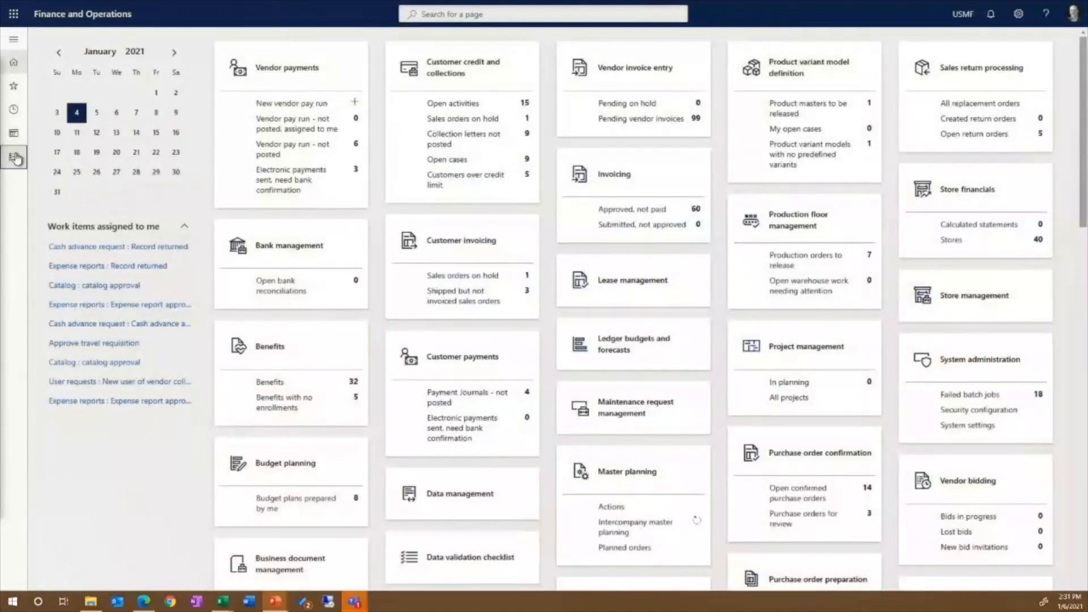
# Step: In Finance and Operations, open the All Guides list of the Mixed reality module
pyautogui.click(16, 159)
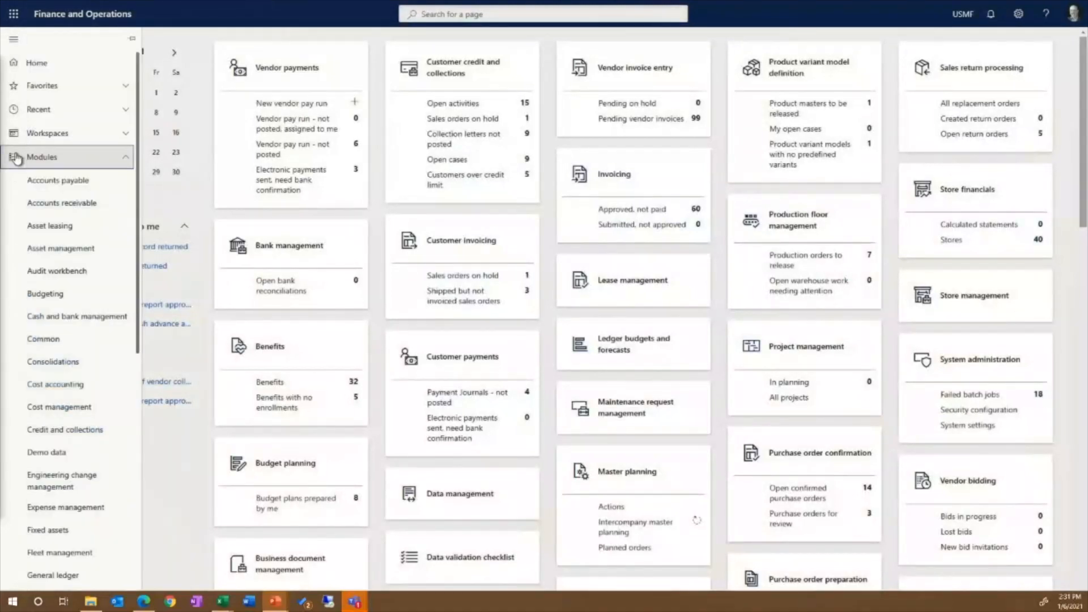
pyautogui.scroll(-5, 82, 349)
pyautogui.scroll(-3, 85, 422)
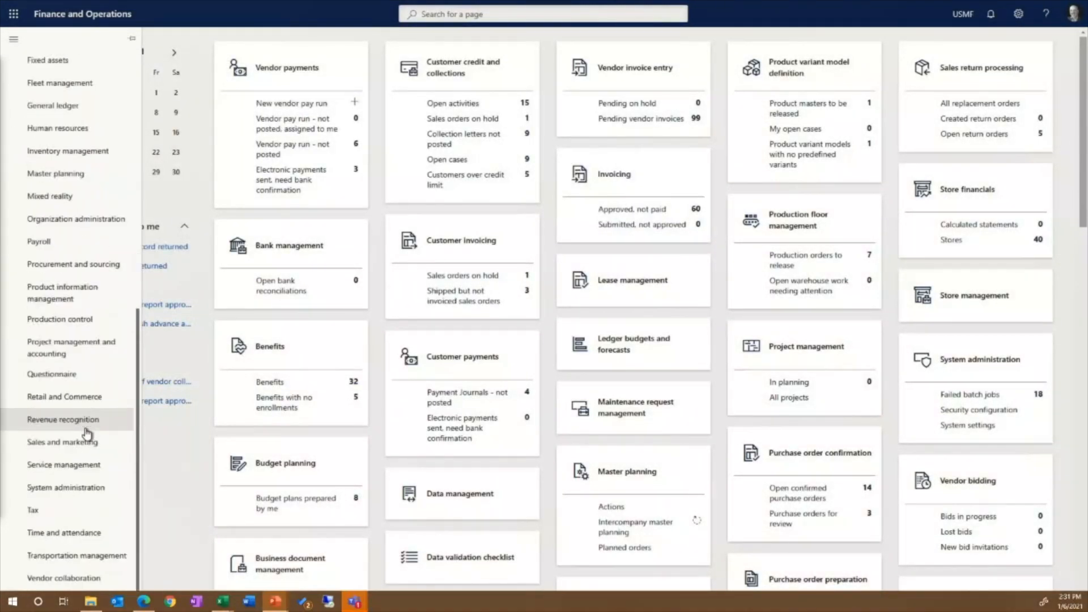
pyautogui.click(56, 198)
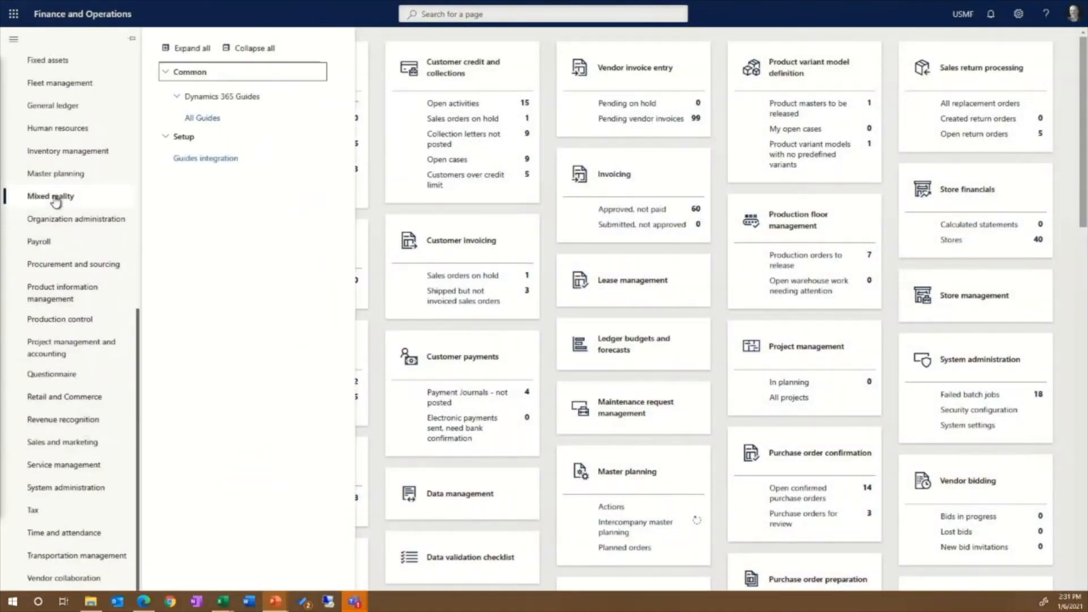
pyautogui.click(199, 118)
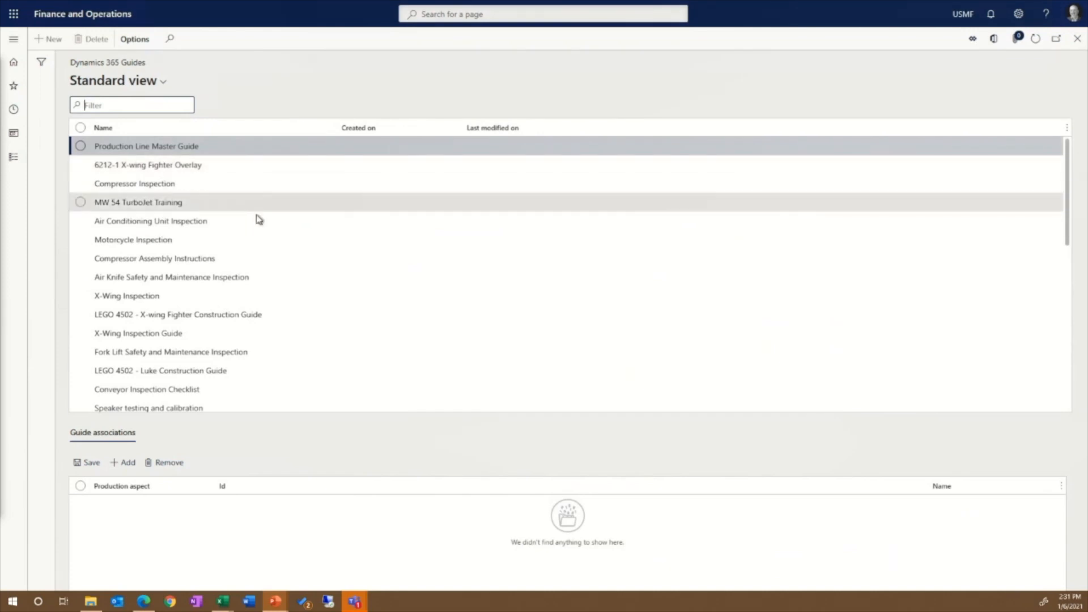
# Step: Locate and select "LEGO 4502 - Luke Construction Guide V2" in the list of guides
pyautogui.scroll(-1, 247, 229)
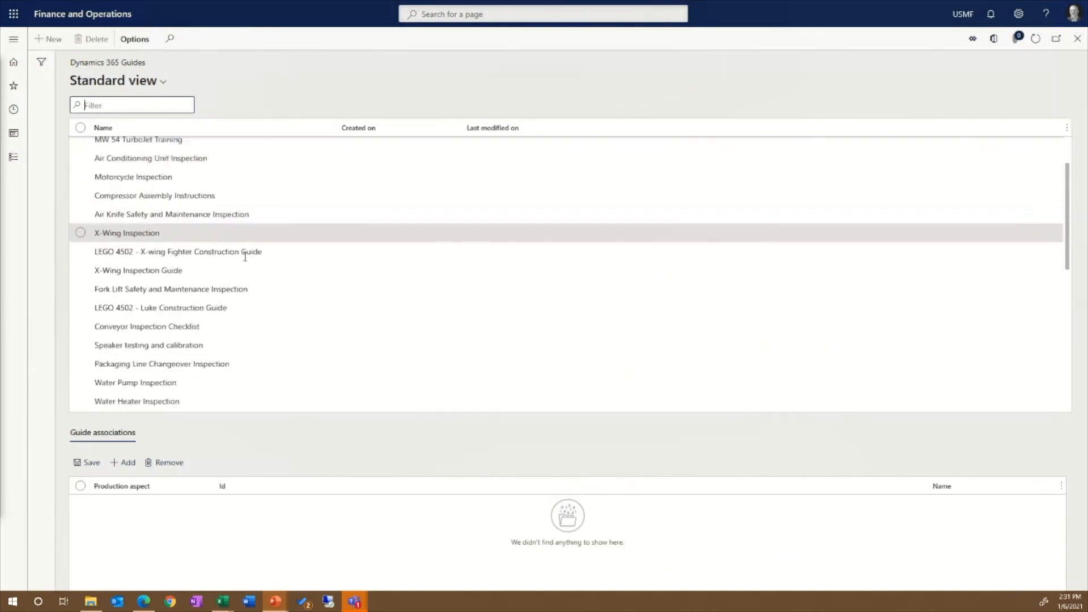
pyautogui.scroll(-7, 245, 257)
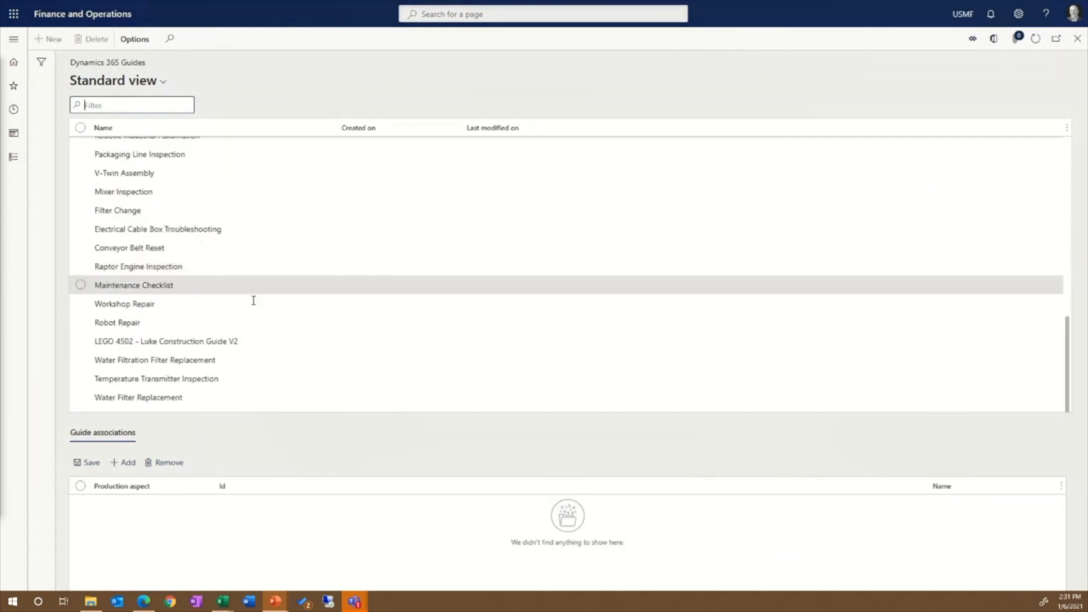
pyautogui.click(237, 341)
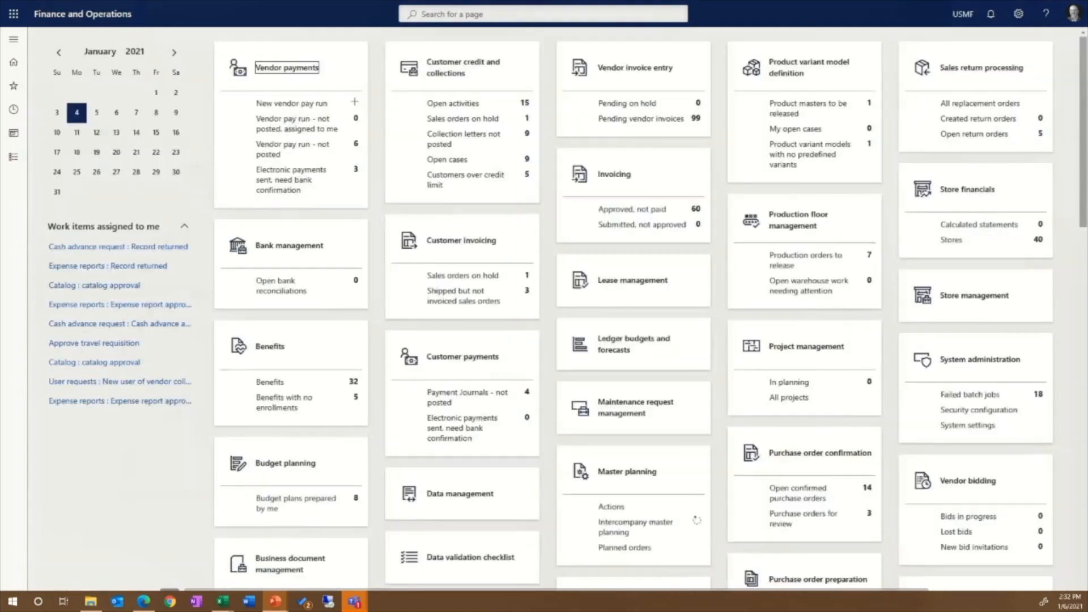
# Step: Open the production control Resources page and filter the list to resource 1225
pyautogui.click(14, 157)
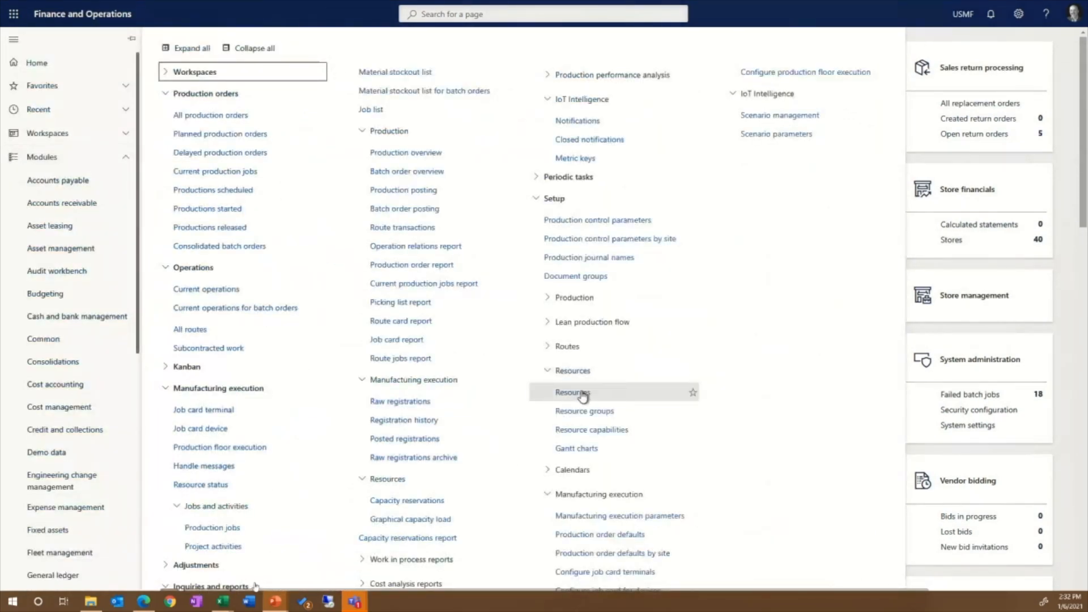
pyautogui.click(583, 393)
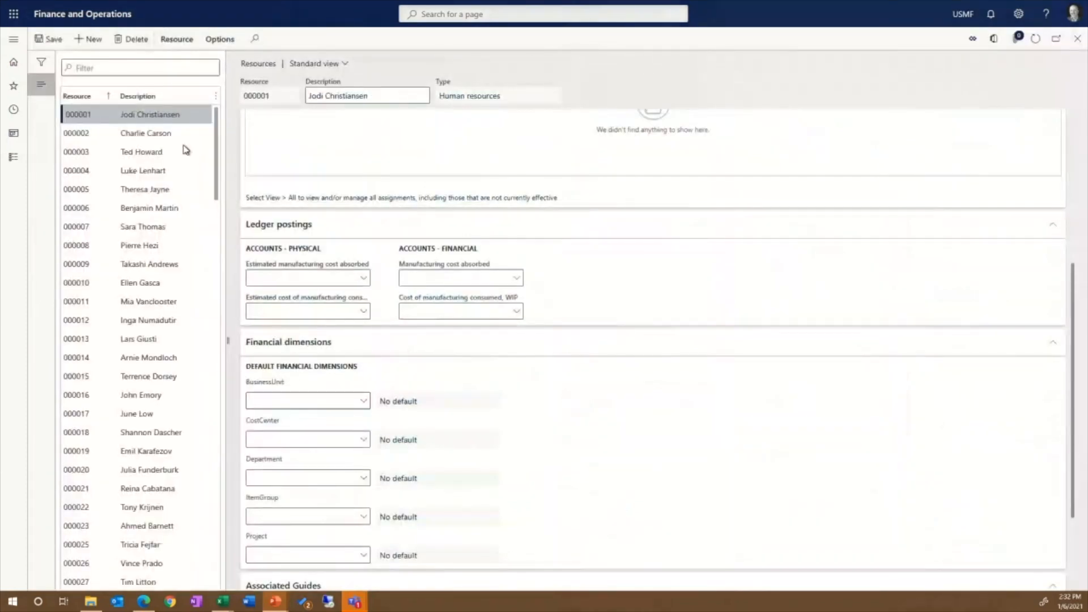
pyautogui.click(107, 67)
pyautogui.write('122')
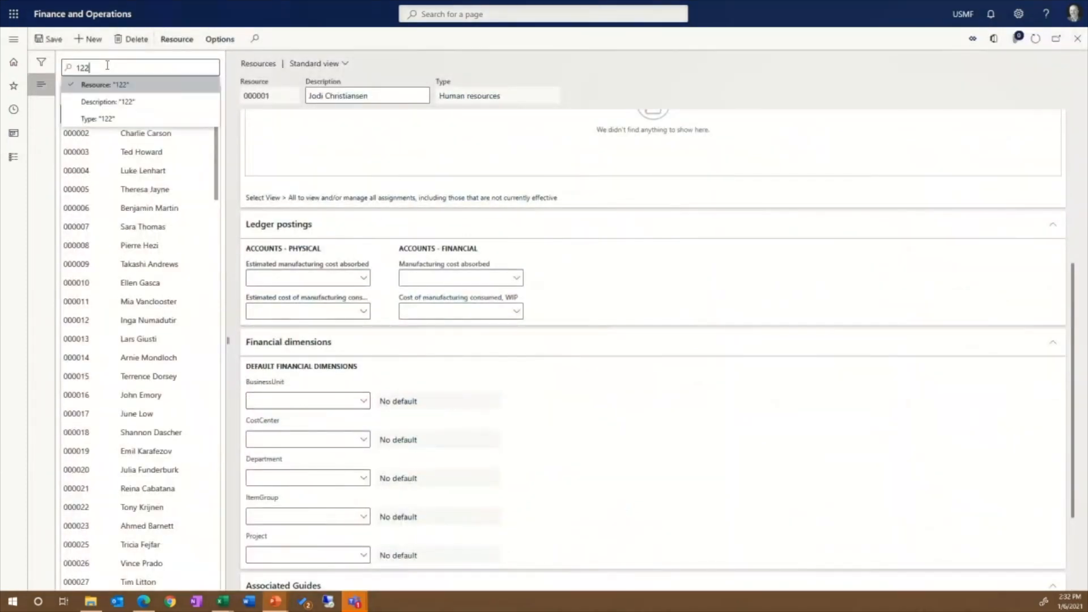
pyautogui.write('5')
pyautogui.press('Return')
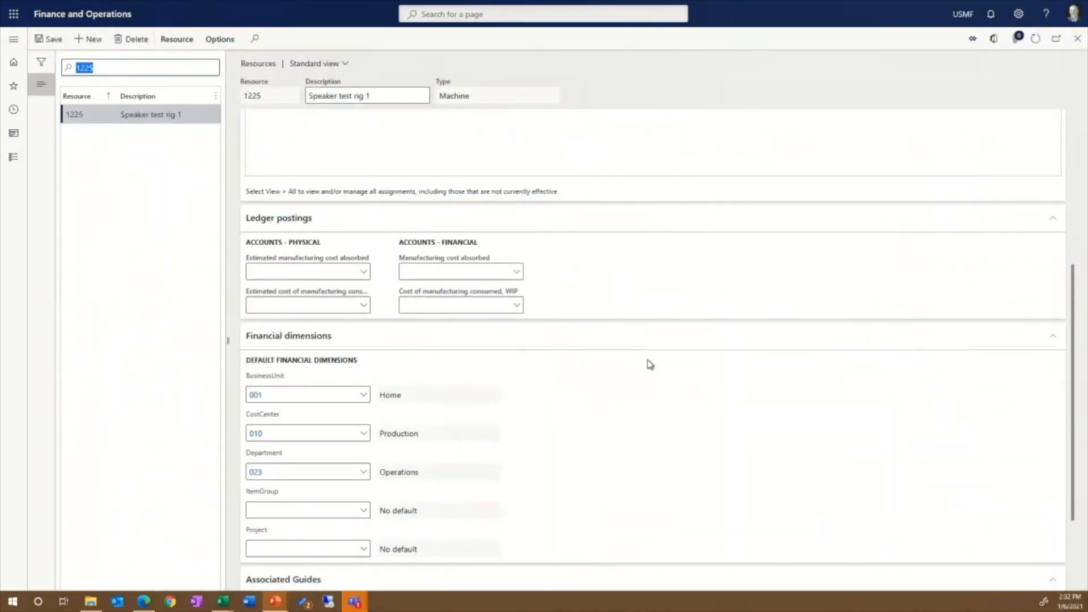
# Step: Review the guide name assigned in the Associated Guides section of resource 1225 and open its selection list
pyautogui.scroll(-3, 650, 365)
pyautogui.click(350, 492)
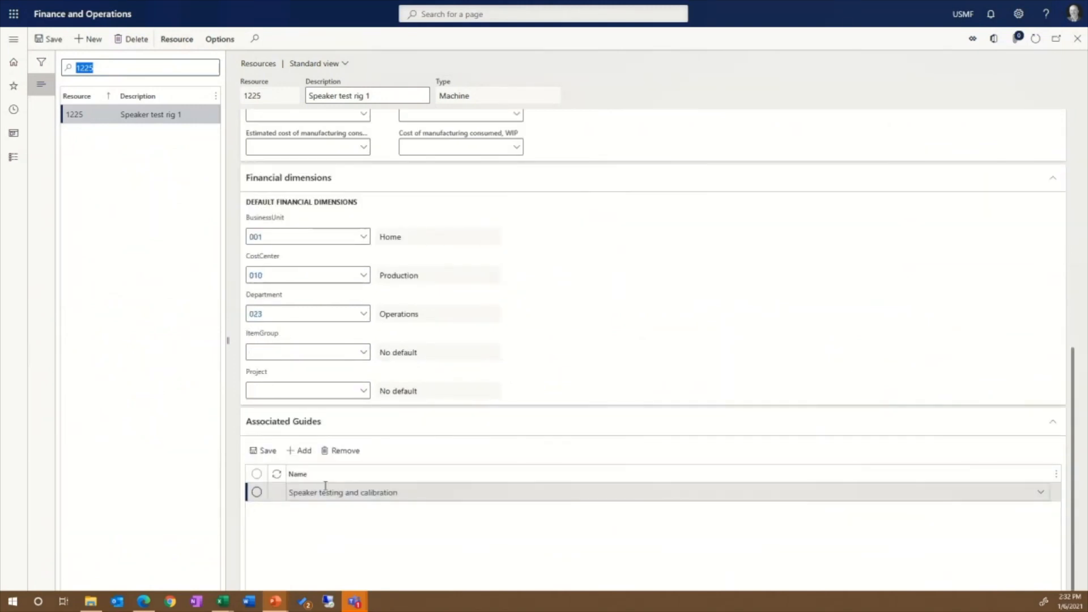
pyautogui.click(1043, 490)
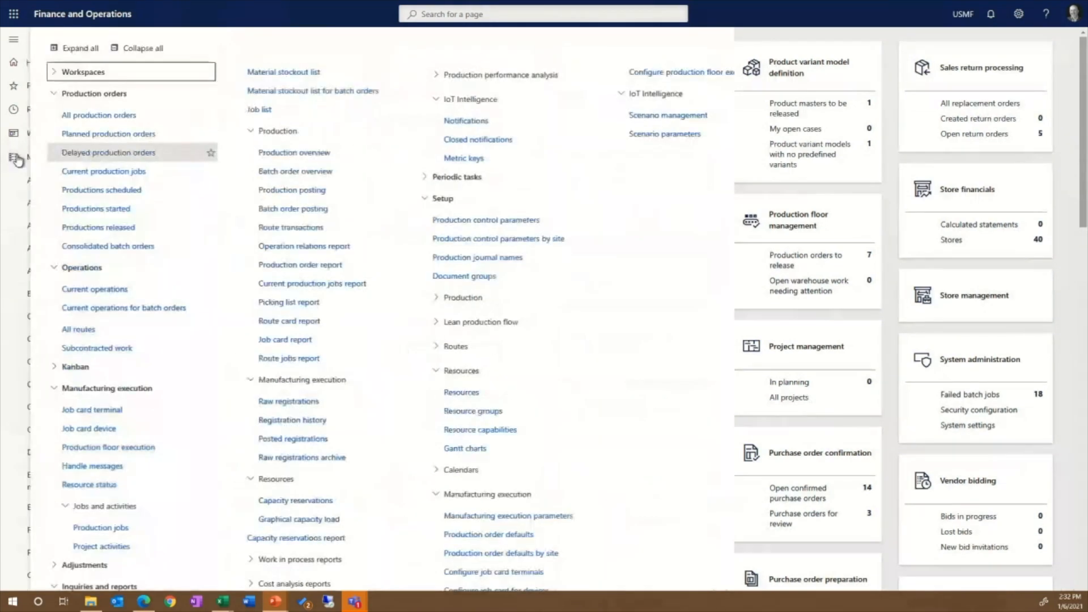
# Step: Open Production floor execution from the Production control module and sign in with the worker's badge ID
pyautogui.click(14, 158)
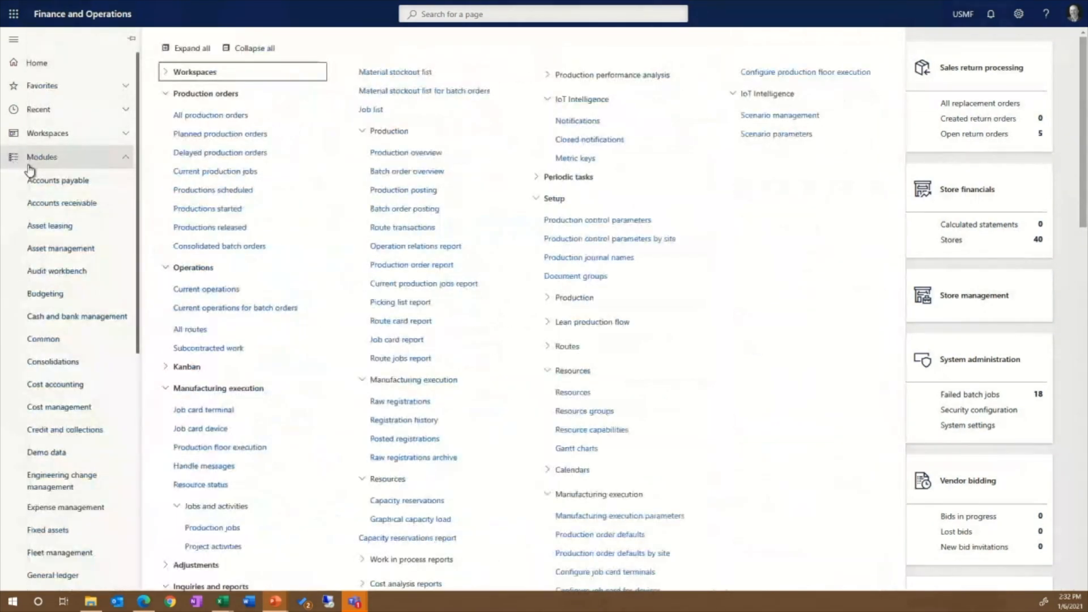
pyautogui.click(245, 448)
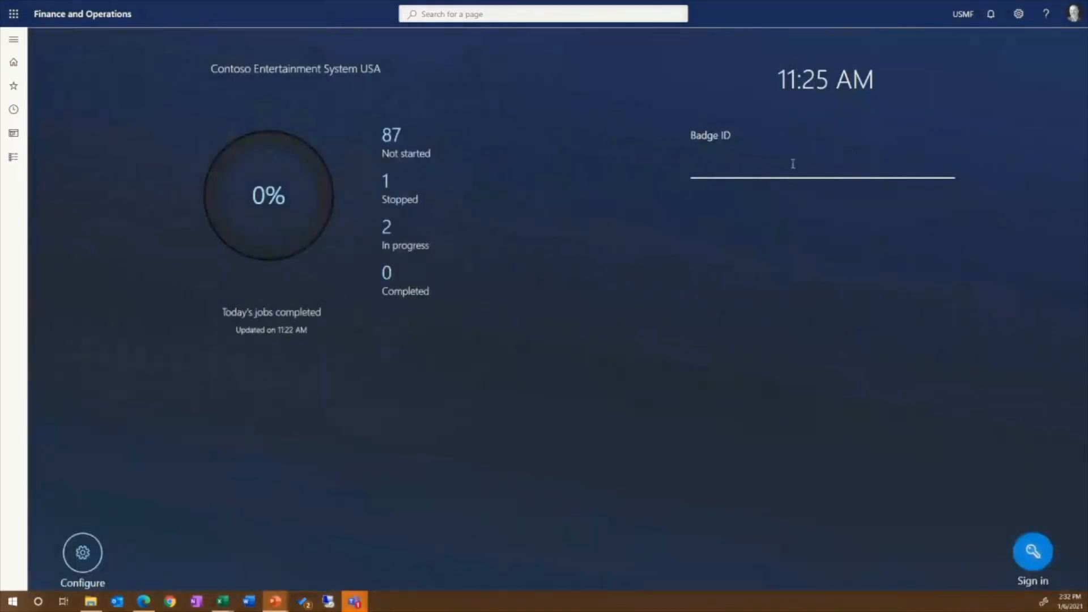
pyautogui.press('Return')
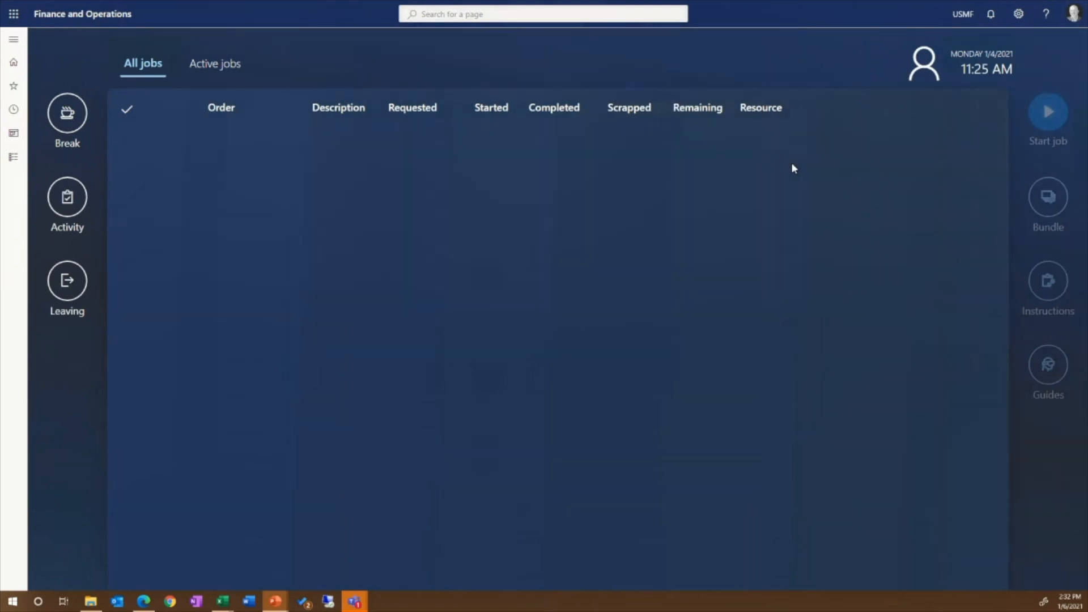
# Step: Select the speaker testing and calibration job with 21.00 requested on resource 1225 and display its relevant mixed reality guides
pyautogui.click(958, 184)
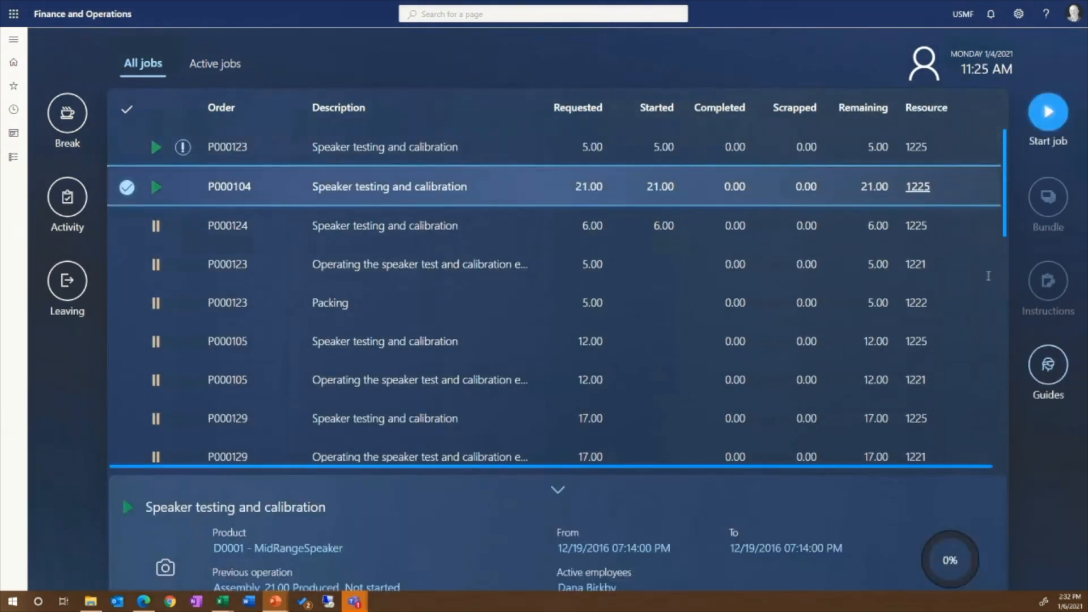
pyautogui.click(1055, 370)
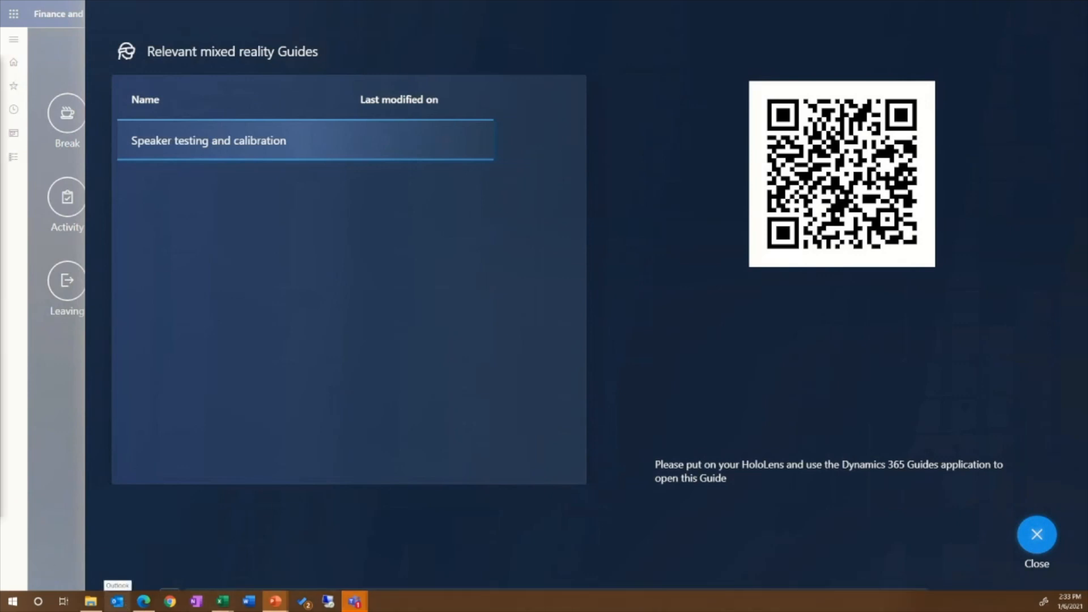
pyautogui.press('Right')
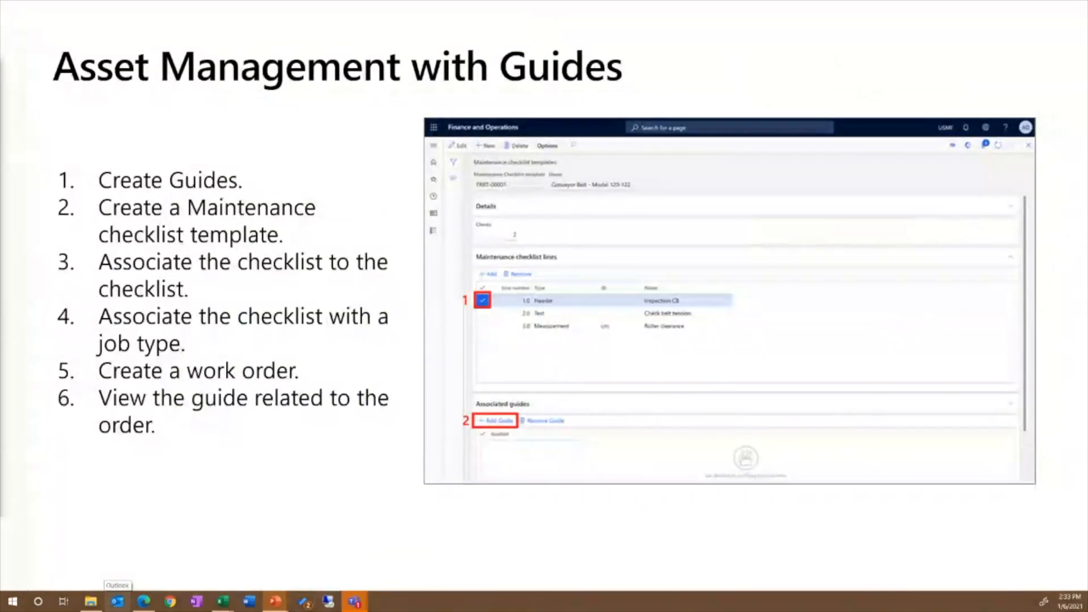
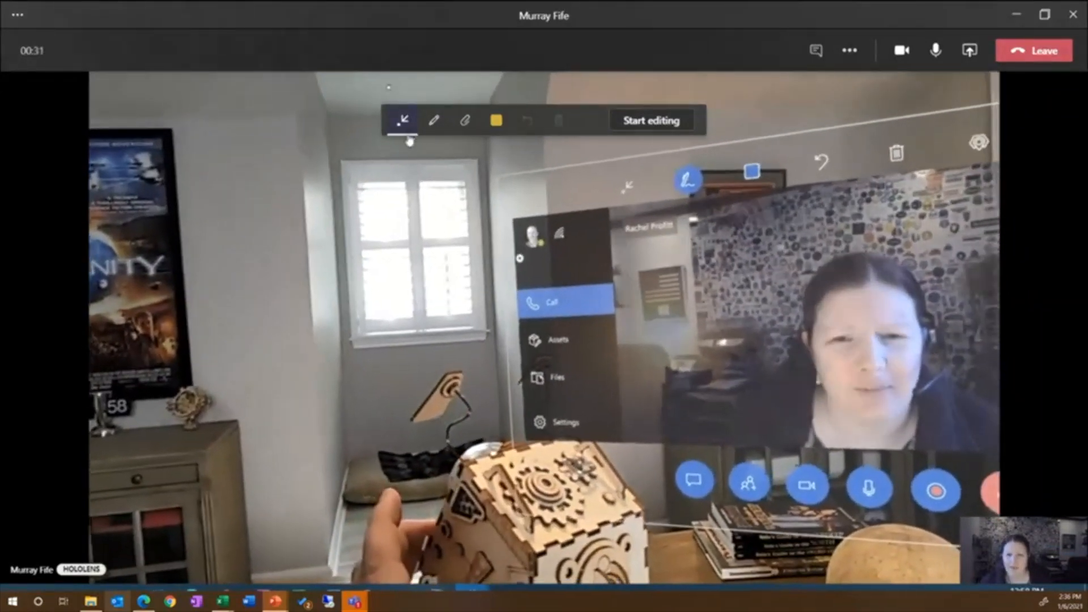
# Step: Circle the gears on the handheld wooden model with yellow ink in the shared HoloLens view, and leave the call
pyautogui.click(433, 121)
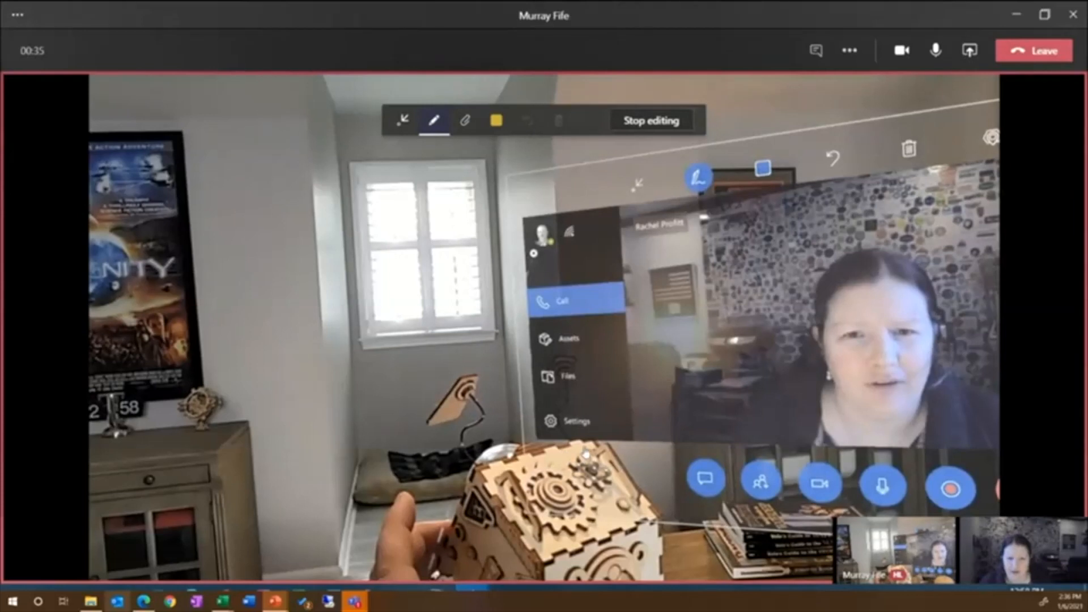
pyautogui.moveTo(587, 454)
pyautogui.mouseDown()
pyautogui.moveTo(556, 467)
pyautogui.moveTo(583, 510)
pyautogui.moveTo(629, 481)
pyautogui.moveTo(592, 453)
pyautogui.mouseUp()
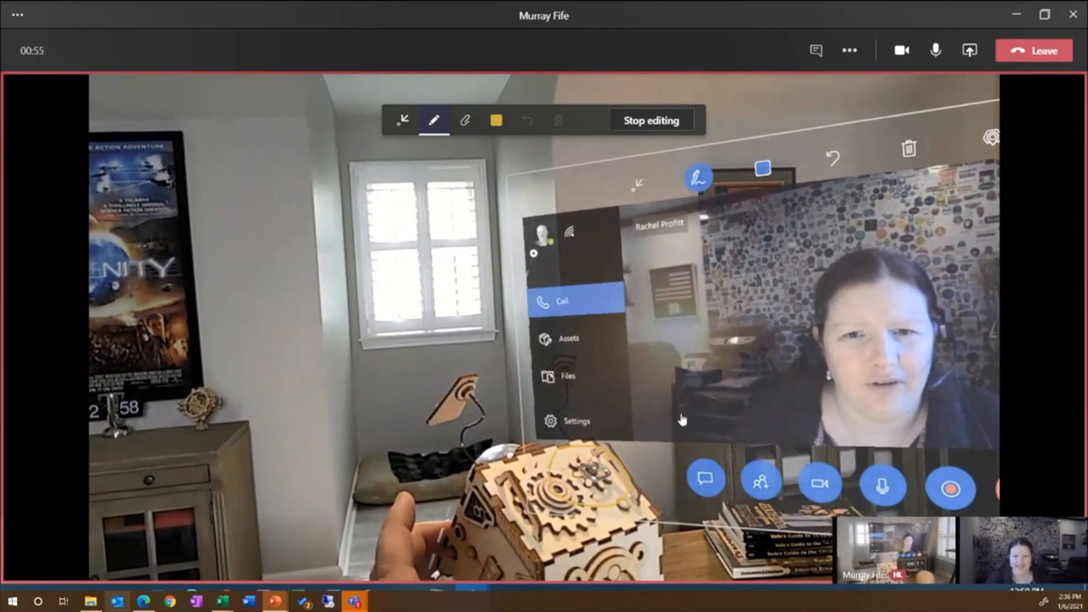
pyautogui.click(660, 122)
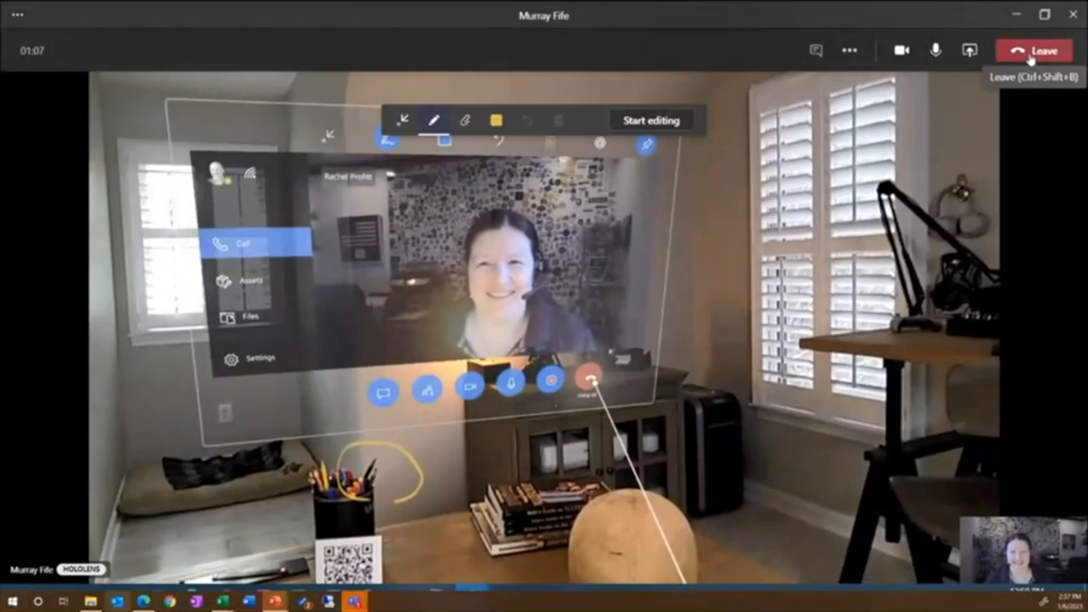
pyautogui.click(1030, 57)
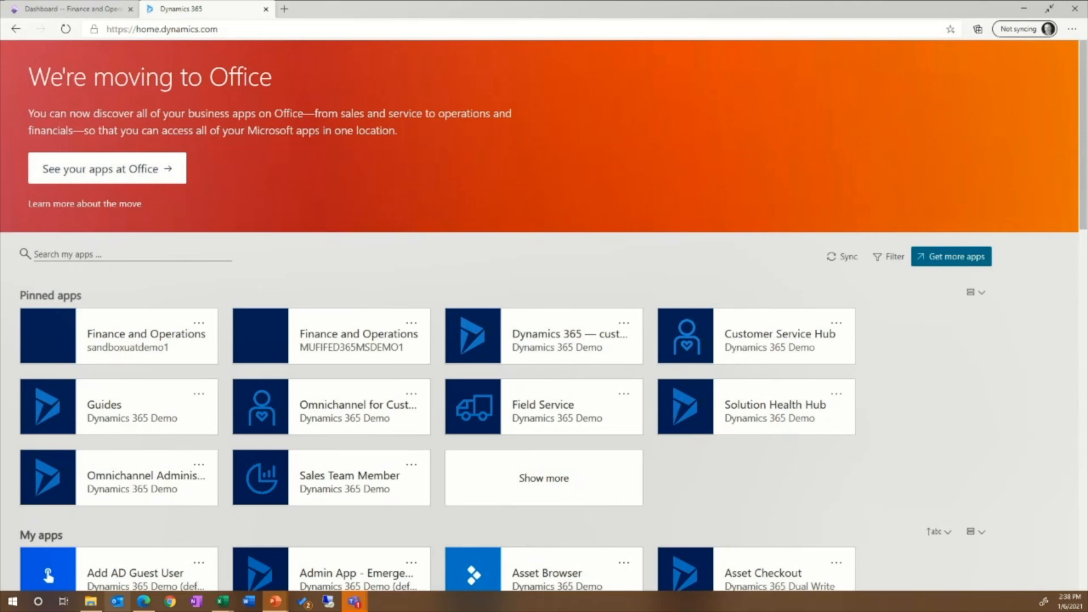
# Step: Search the Dynamics 365 Home apps for "remote" and open the pinned Remote Assist app
pyautogui.click(172, 593)
pyautogui.click(129, 248)
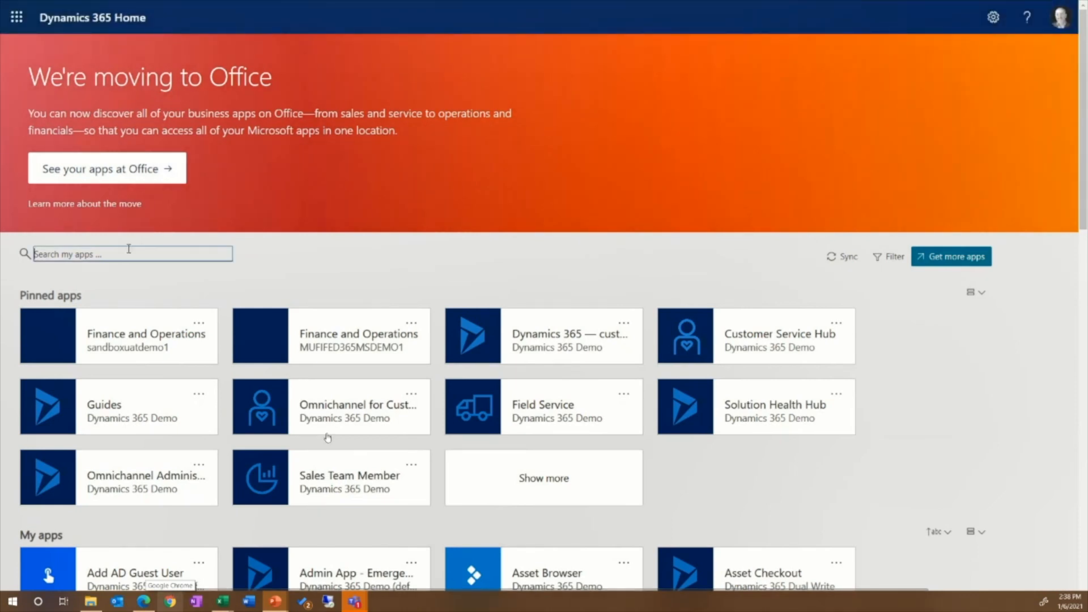
pyautogui.write('remote')
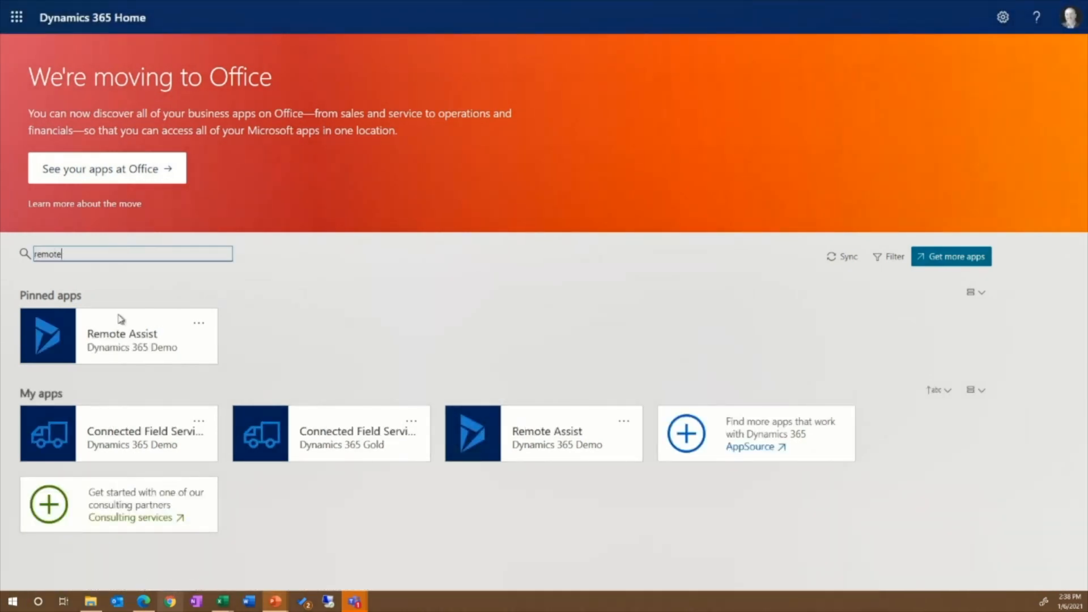
pyautogui.click(121, 319)
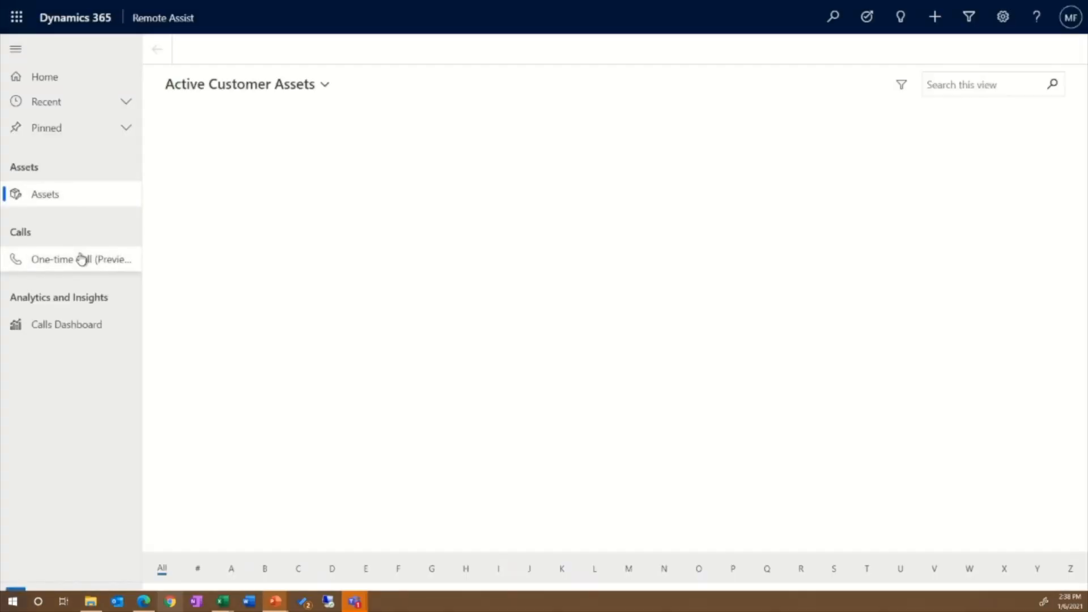
# Step: Open the One-time Call setup page in Remote Assist and generate a guest call link
pyautogui.click(81, 259)
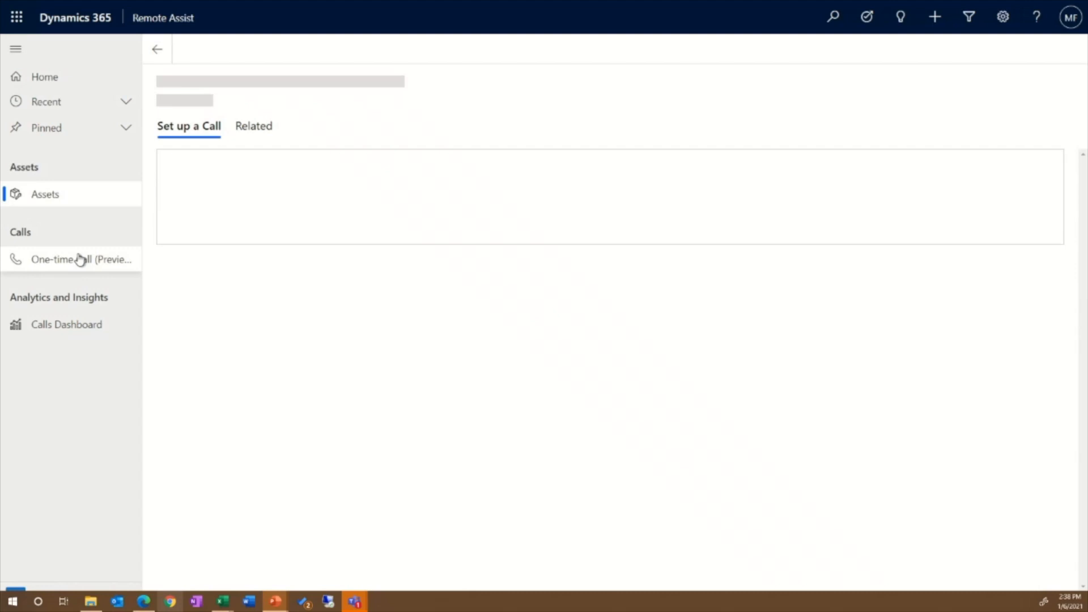
pyautogui.click(252, 317)
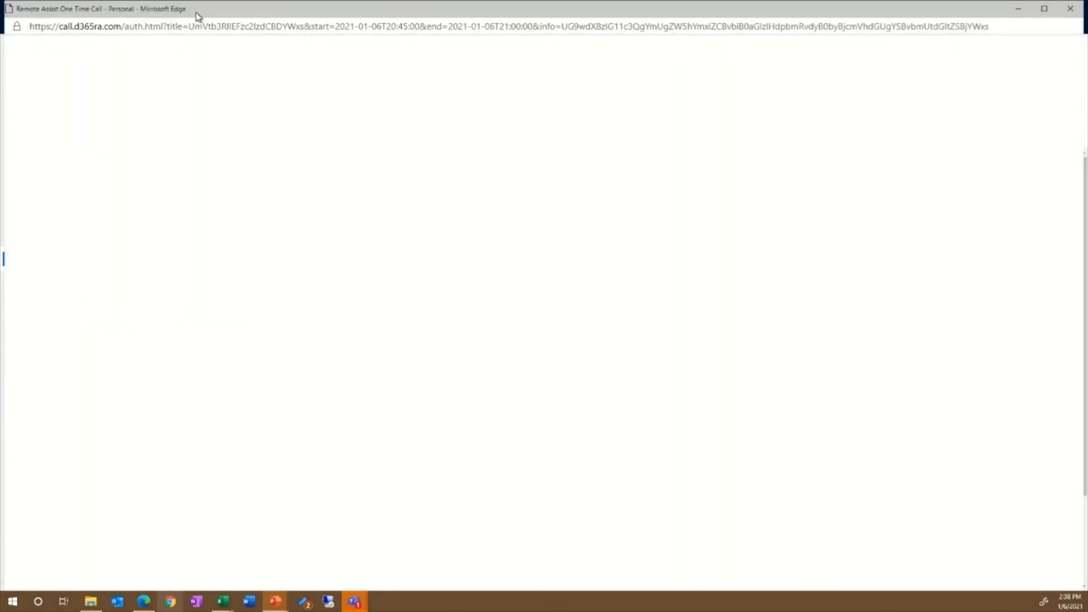
pyautogui.moveTo(198, 16); pyautogui.dragTo(197, 47)
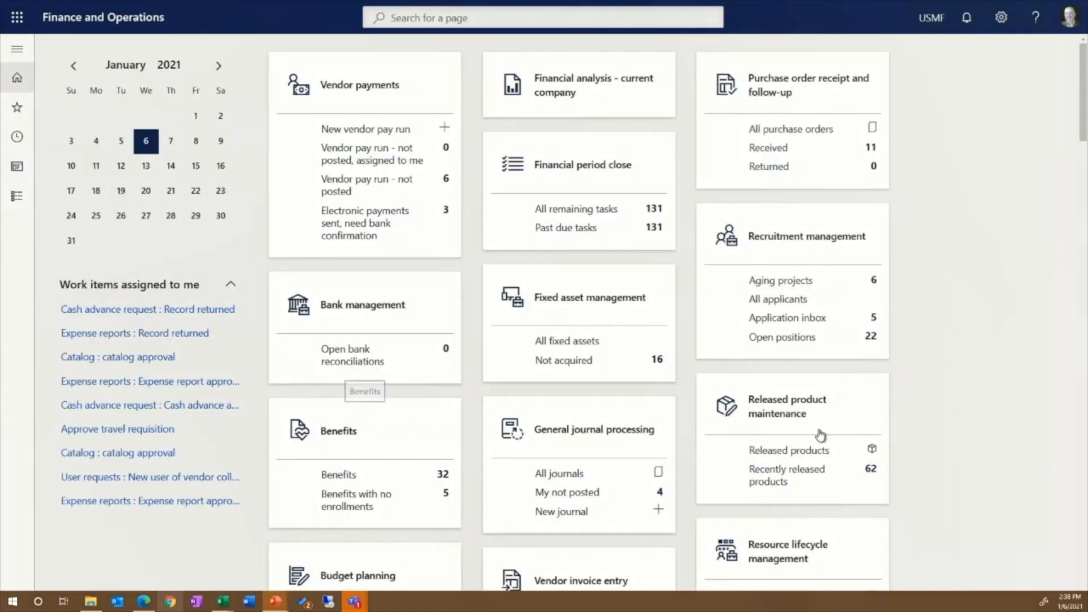
# Step: Open the Remote Assist workspace from the Finance and Operations dashboard and generate a one-time call link there
pyautogui.scroll(-15, 945, 415)
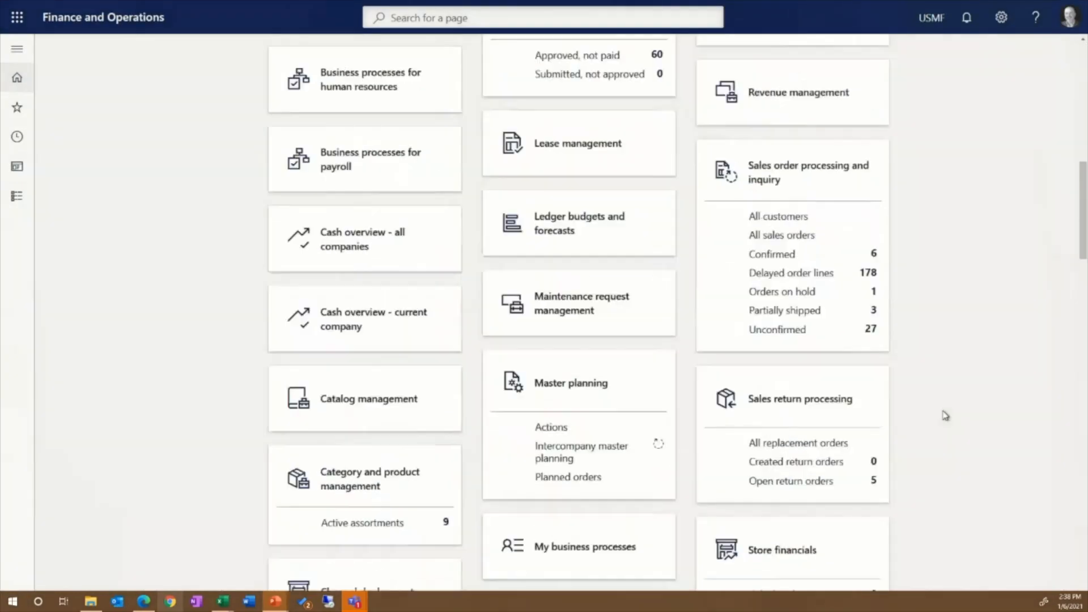
pyautogui.scroll(-10, 936, 425)
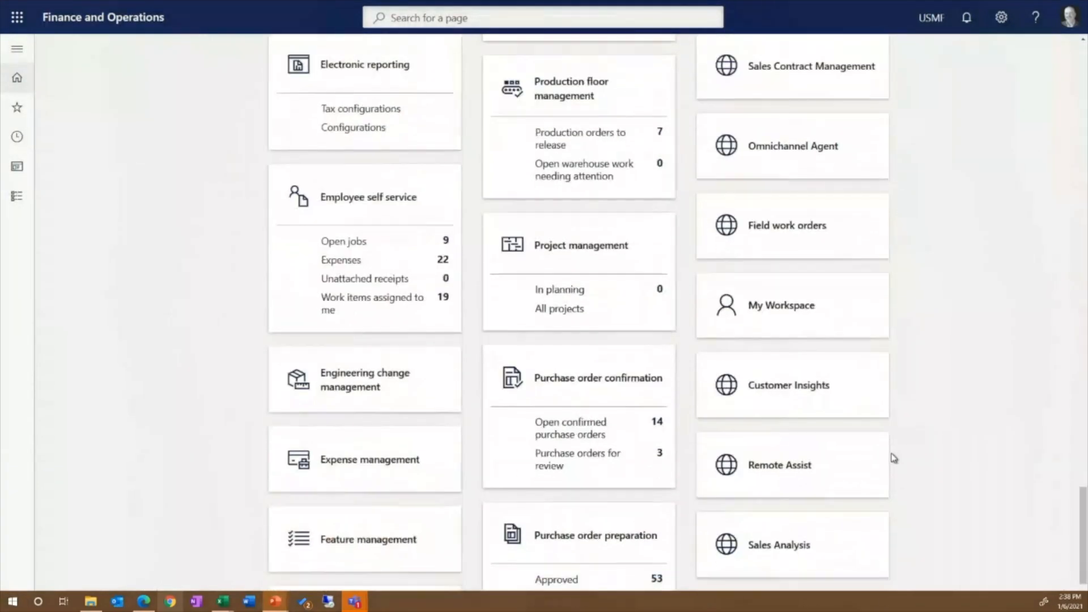
pyautogui.click(770, 414)
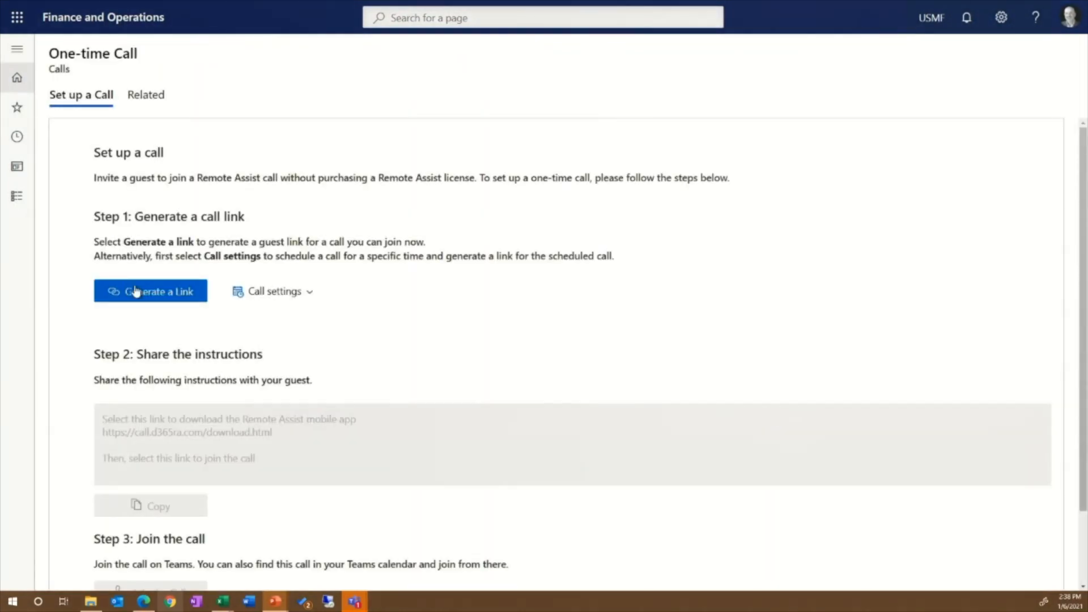
pyautogui.click(136, 292)
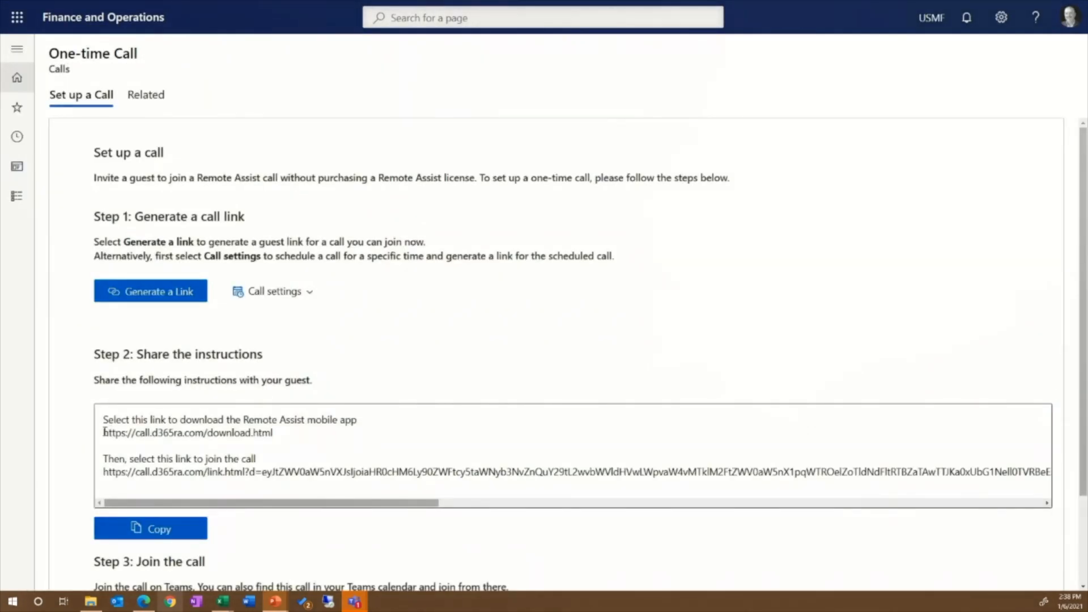
pyautogui.moveTo(104, 433); pyautogui.dragTo(274, 434)
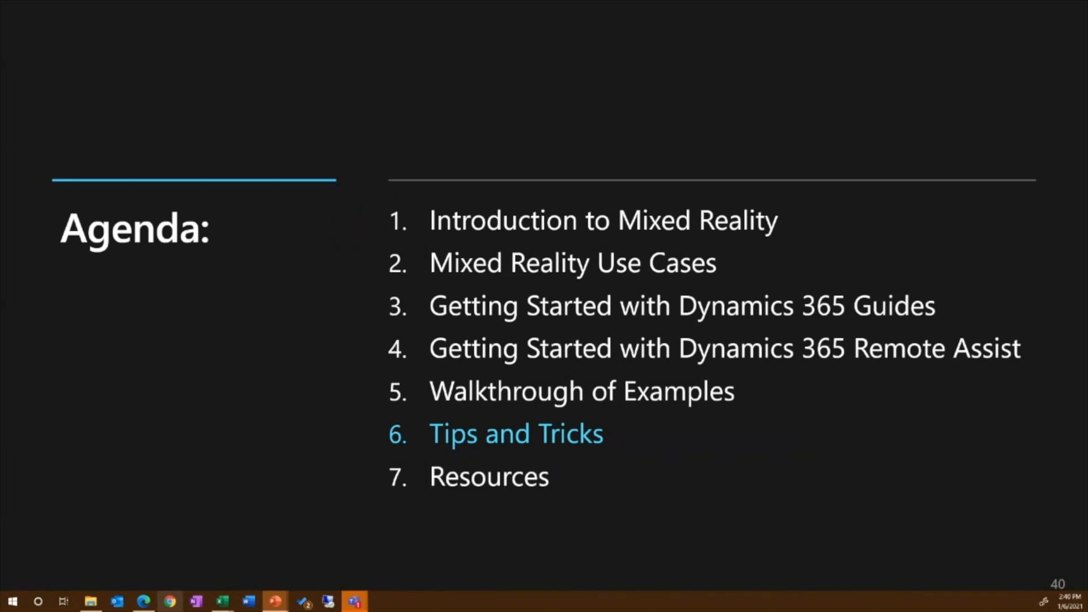
pyautogui.press('Right')
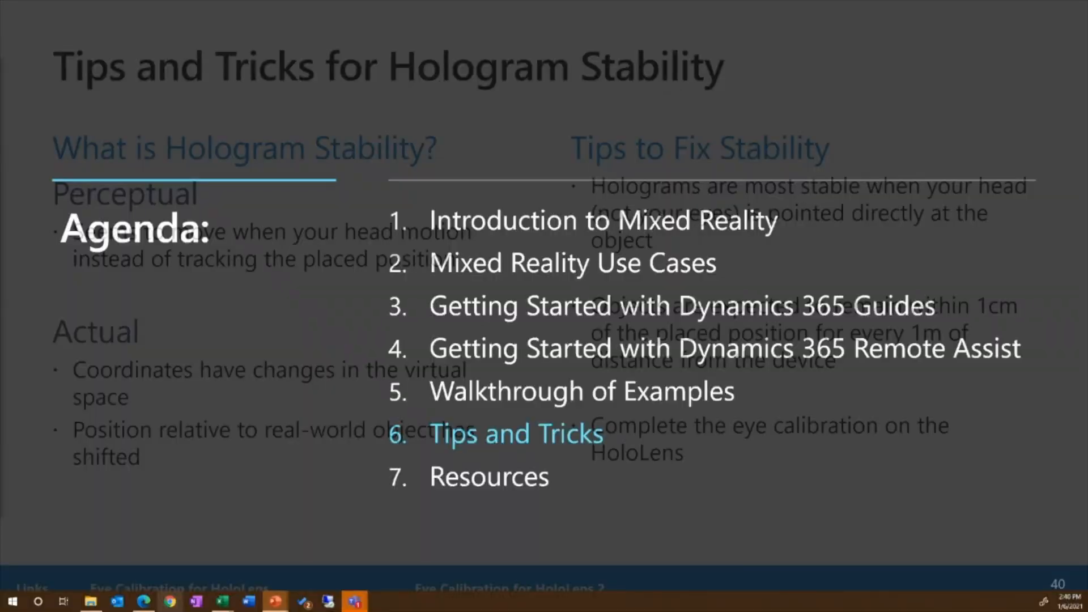